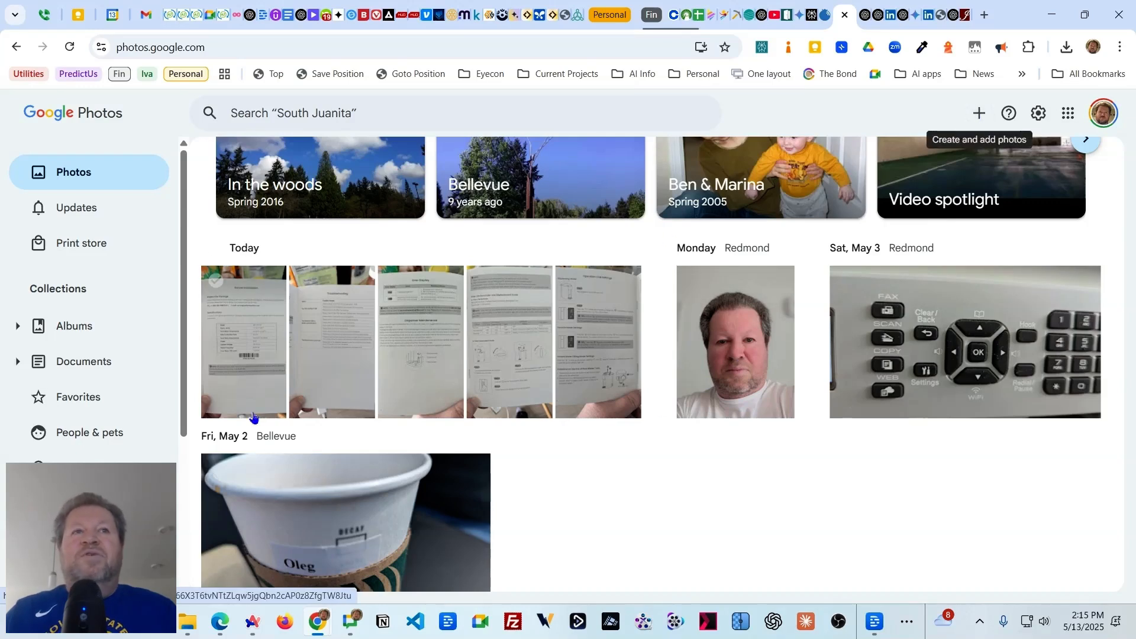
Download all five of today's manual page photos from Google Photos
{"action": "left_click", "coordinate": [216, 249]}
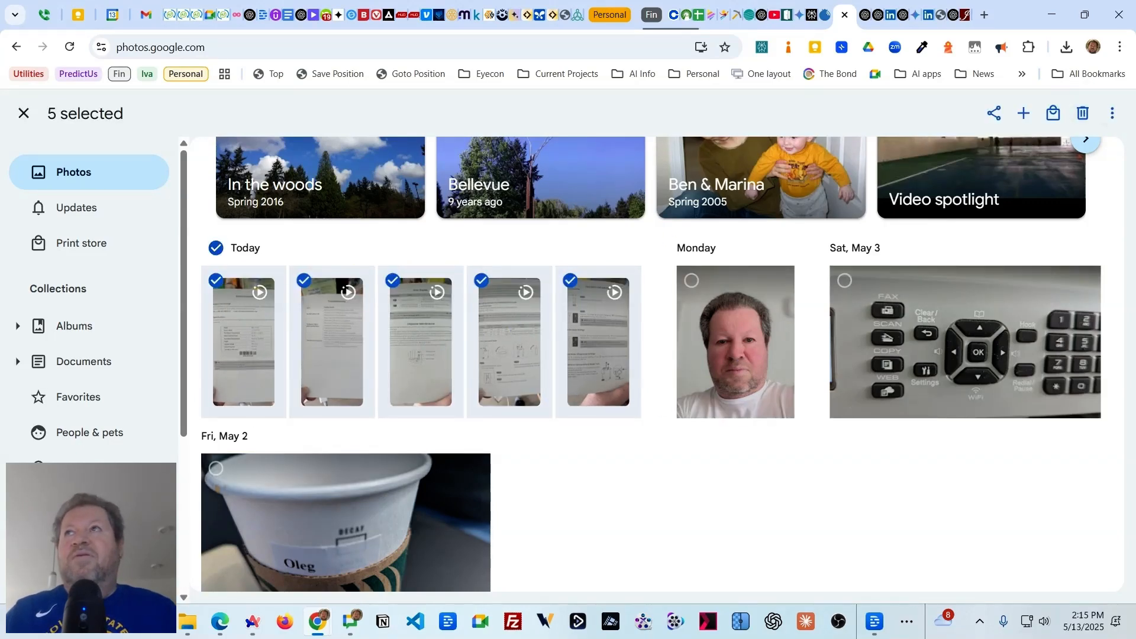
{"action": "left_click", "coordinate": [1112, 114]}
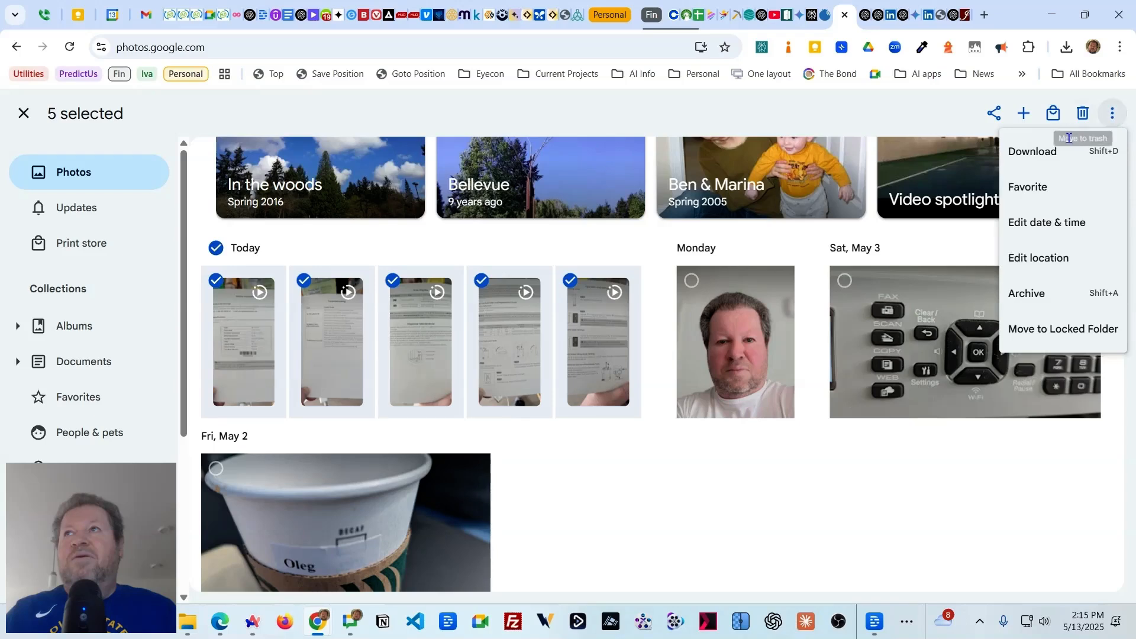
{"action": "left_click", "coordinate": [1028, 162]}
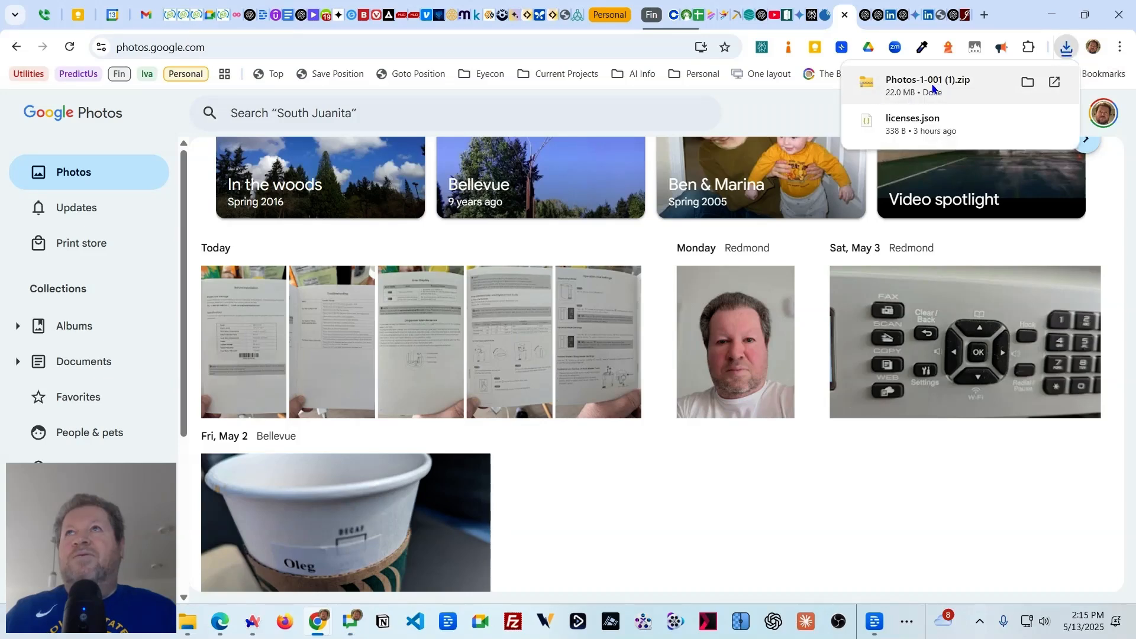
Open the downloaded Photos-1-001 (1).zip from its folder and move its window out of the way
{"action": "left_click", "coordinate": [1027, 83]}
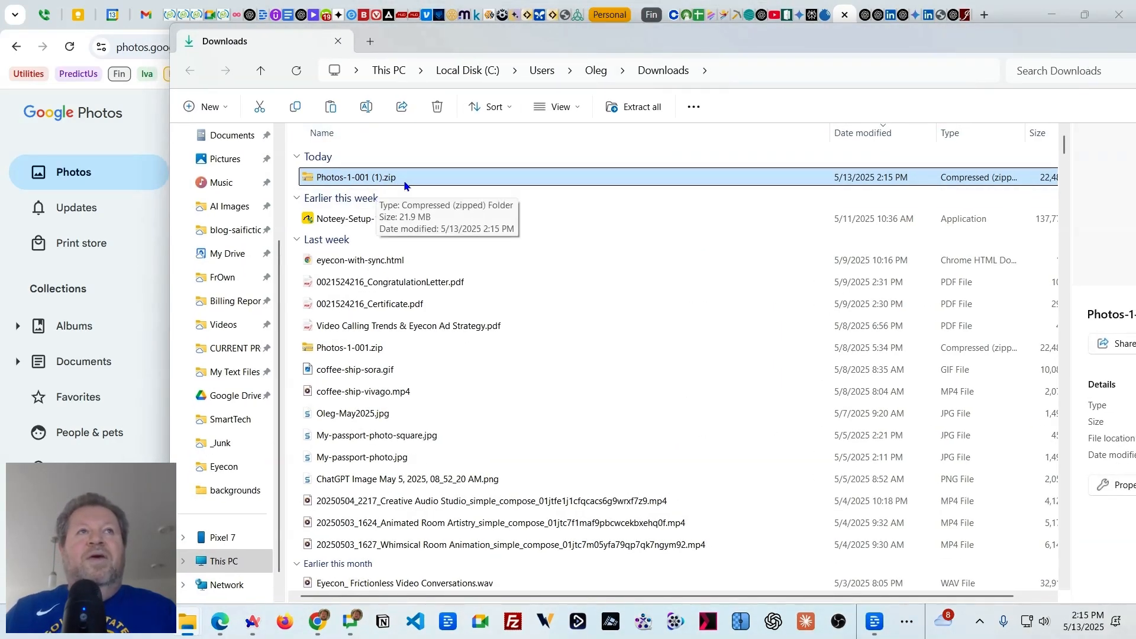
{"action": "double_click", "coordinate": [420, 177]}
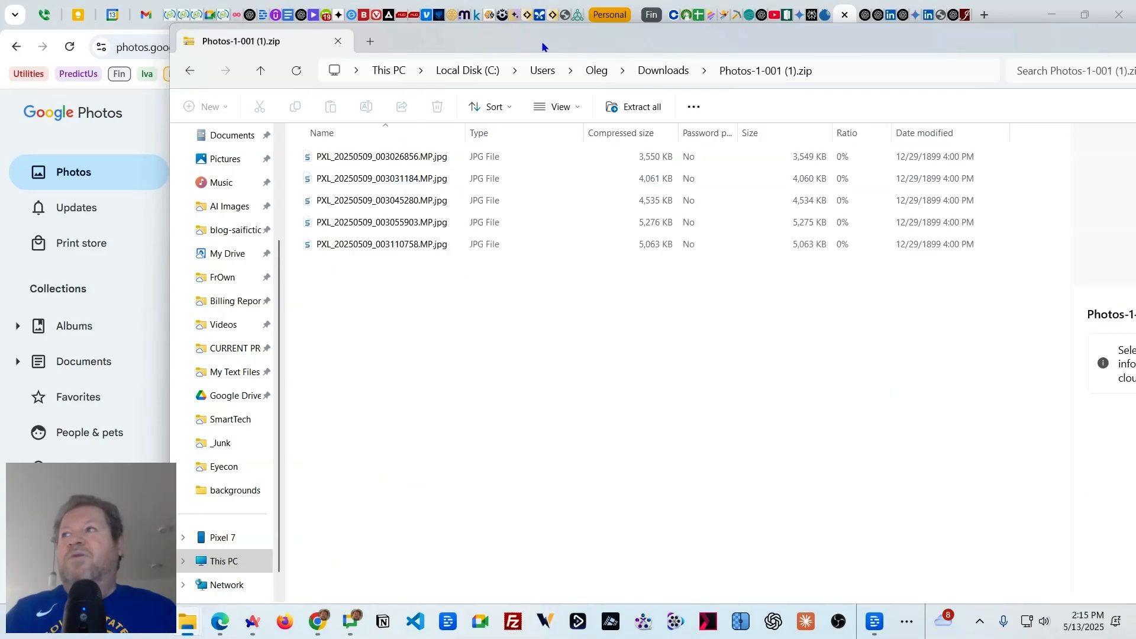
{"action": "left_click_drag", "start_coordinate": [542, 47], "coordinate": [1135, 47]}
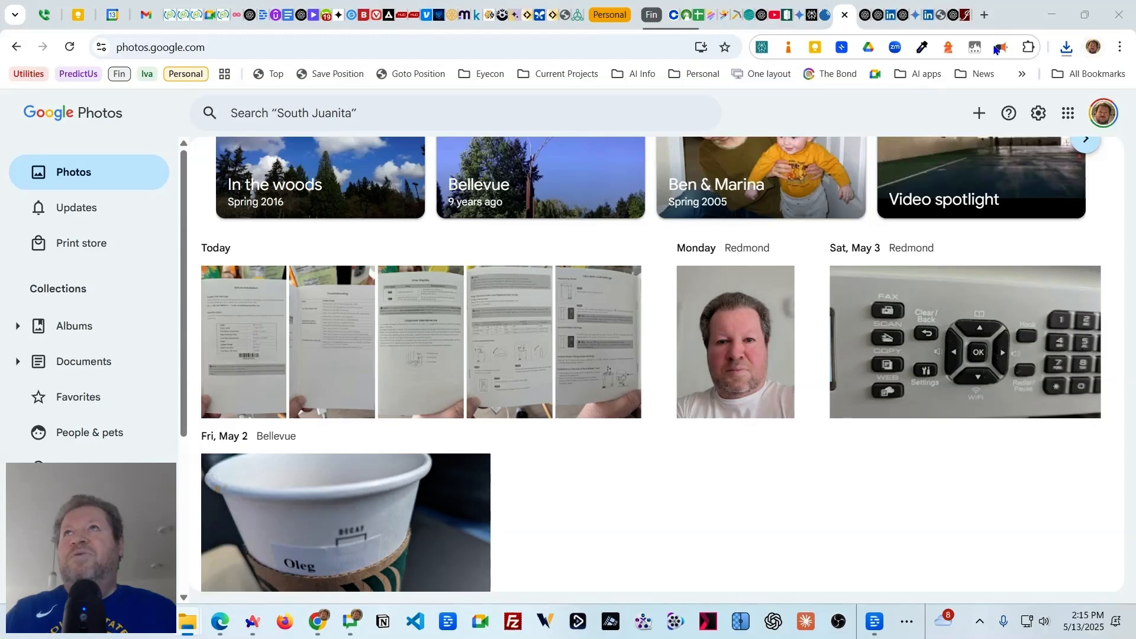
Open chatgpt.com in a new browser tab
{"action": "left_click", "coordinate": [983, 15]}
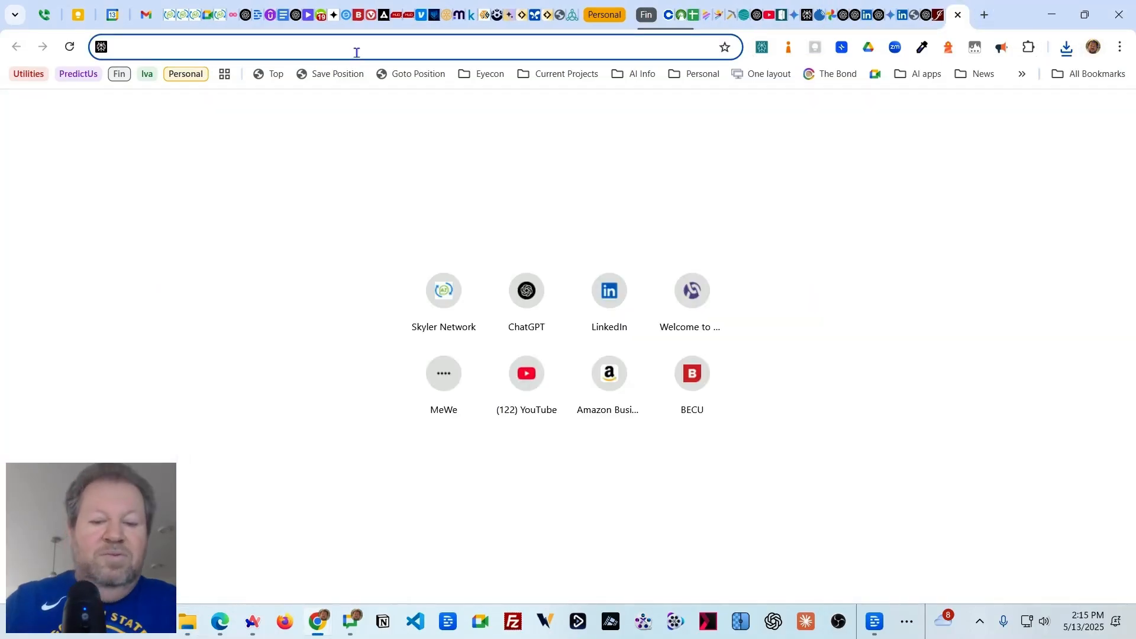
{"action": "type", "text": "chat"}
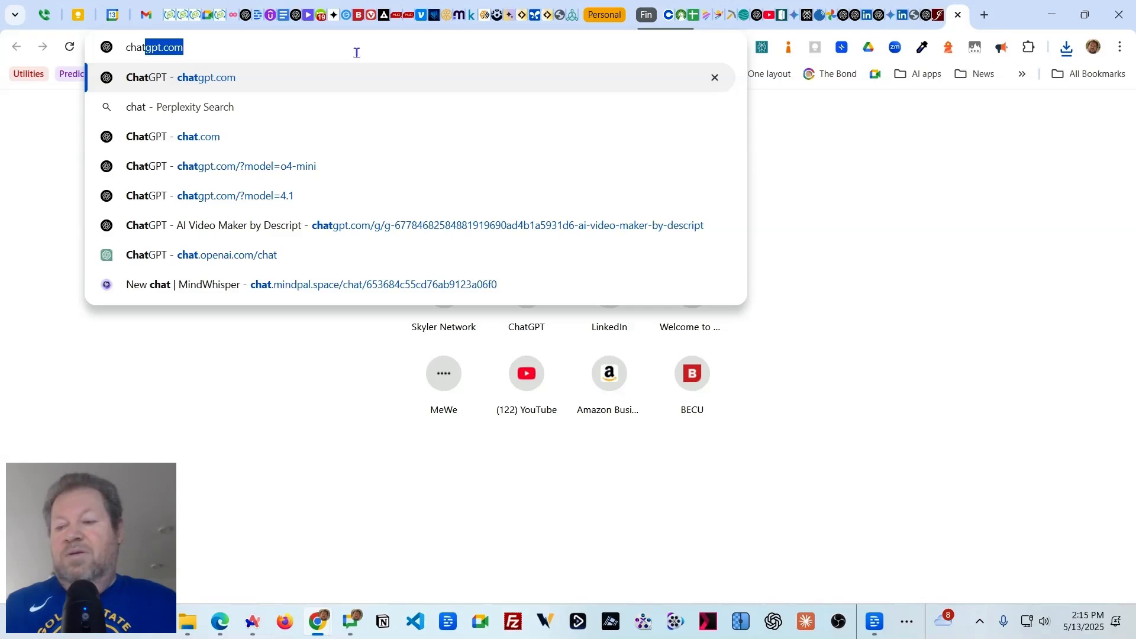
{"action": "key", "text": "Return"}
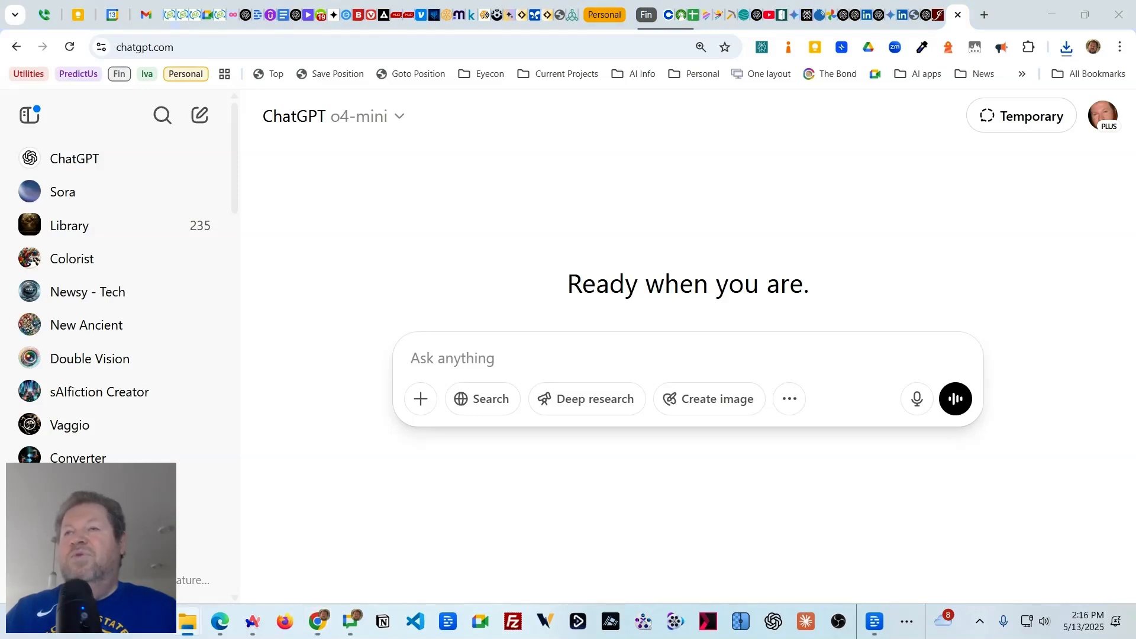
{"action": "left_click_drag", "start_coordinate": [1135, 6], "coordinate": [910, 104]}
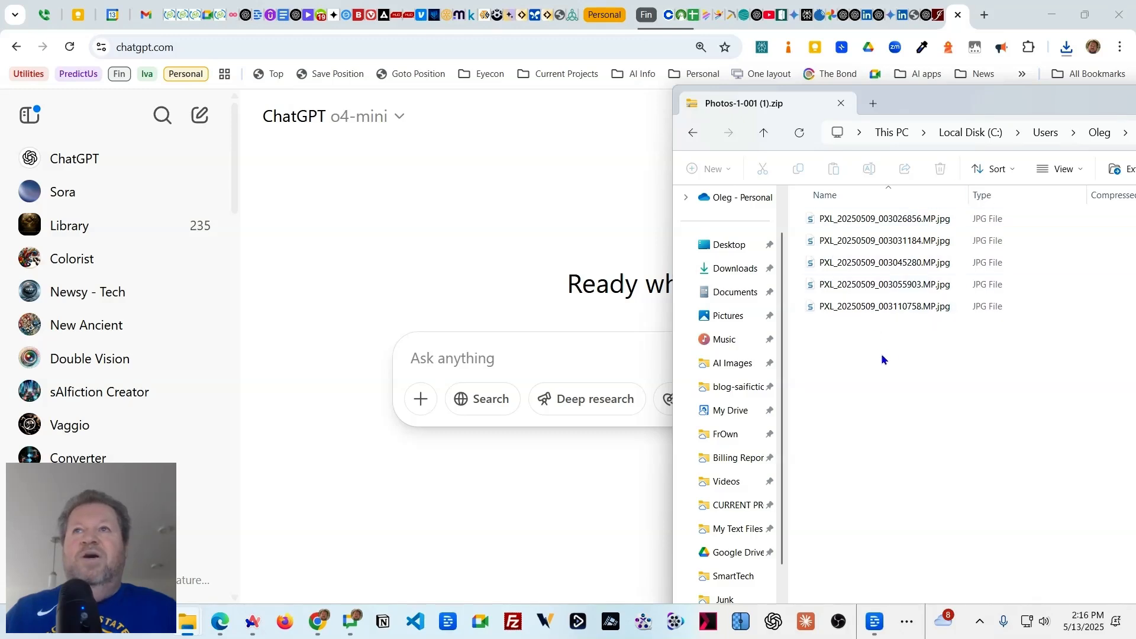
{"action": "left_click_drag", "start_coordinate": [890, 338], "coordinate": [535, 360]}
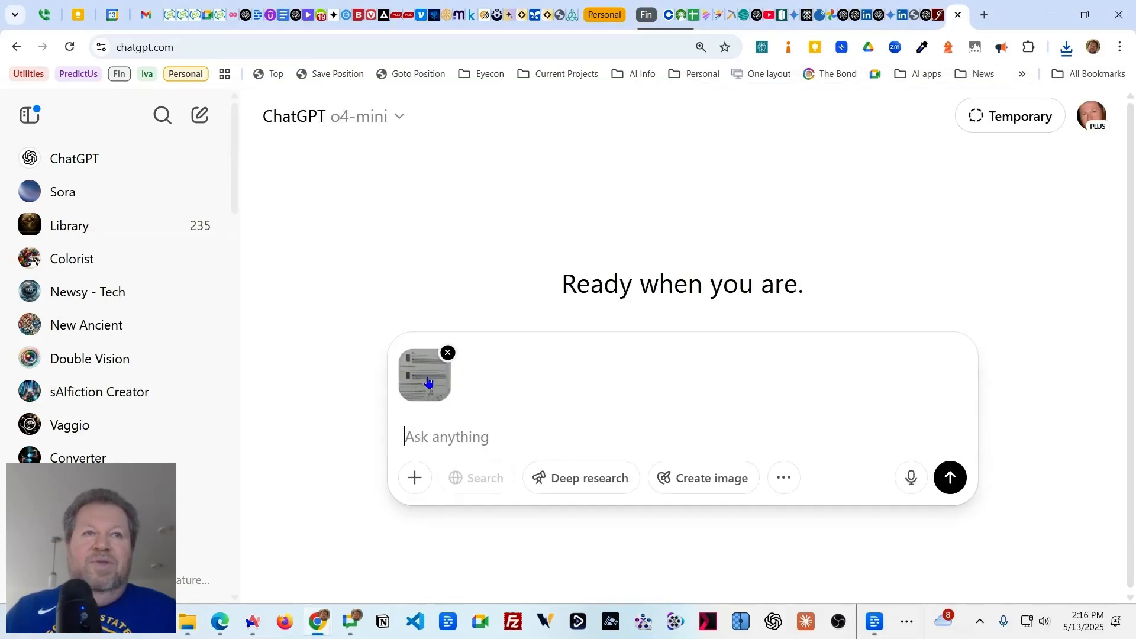
{"action": "left_click", "coordinate": [438, 383]}
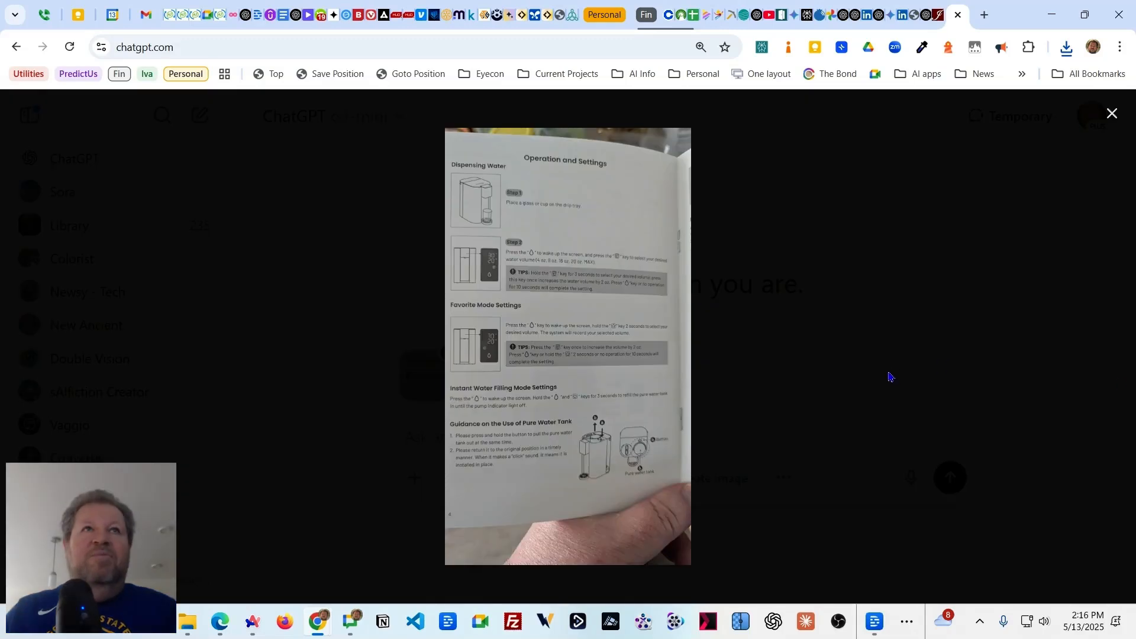
{"action": "left_click", "coordinate": [1114, 118]}
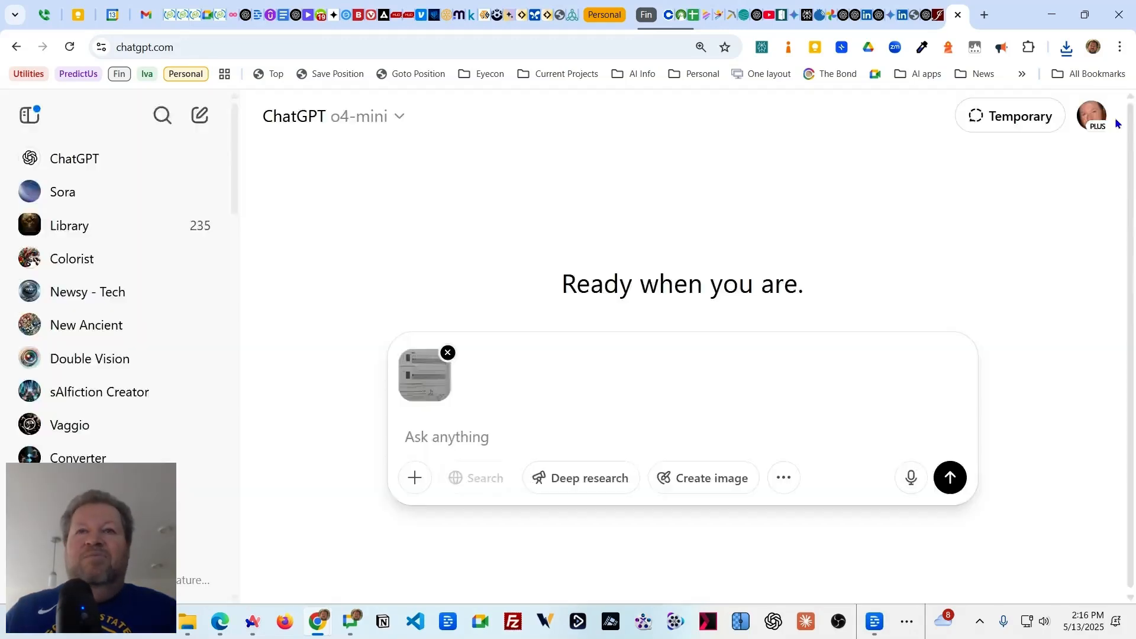
{"action": "left_click", "coordinate": [448, 352]}
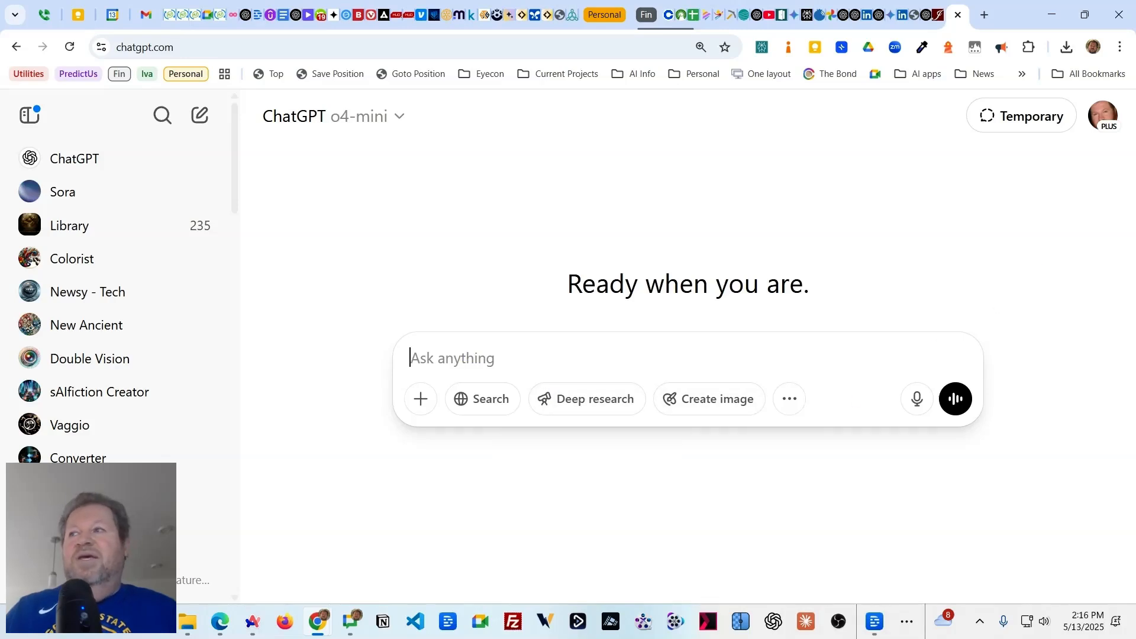
Attach the five photos from Photos-1-001 (1).zip to the ChatGPT prompt one at a time, in file name order, and move the folder window aside
{"action": "left_click_drag", "start_coordinate": [1135, 100], "coordinate": [1119, 168]}
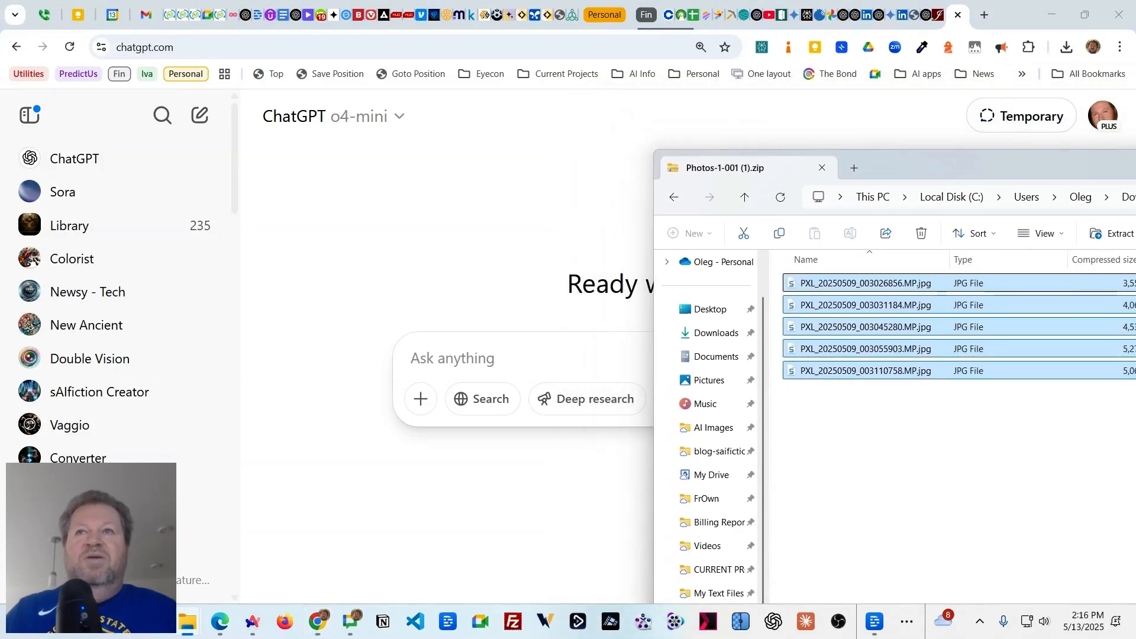
{"action": "left_click", "coordinate": [850, 404]}
{"action": "left_click", "coordinate": [816, 283]}
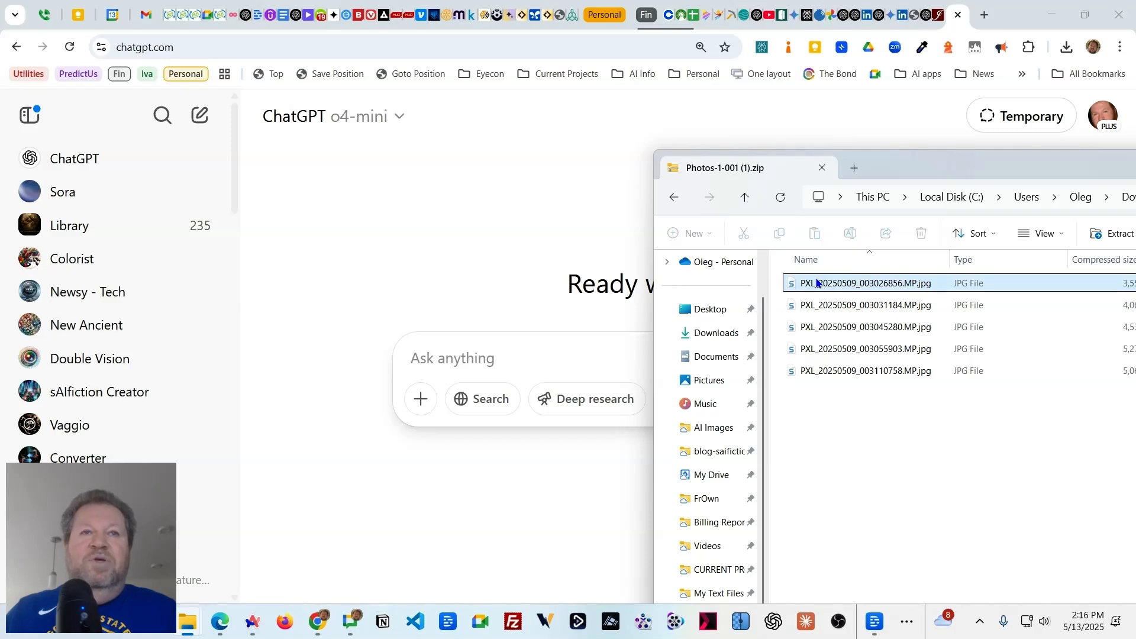
{"action": "left_click_drag", "start_coordinate": [817, 283], "coordinate": [525, 363]}
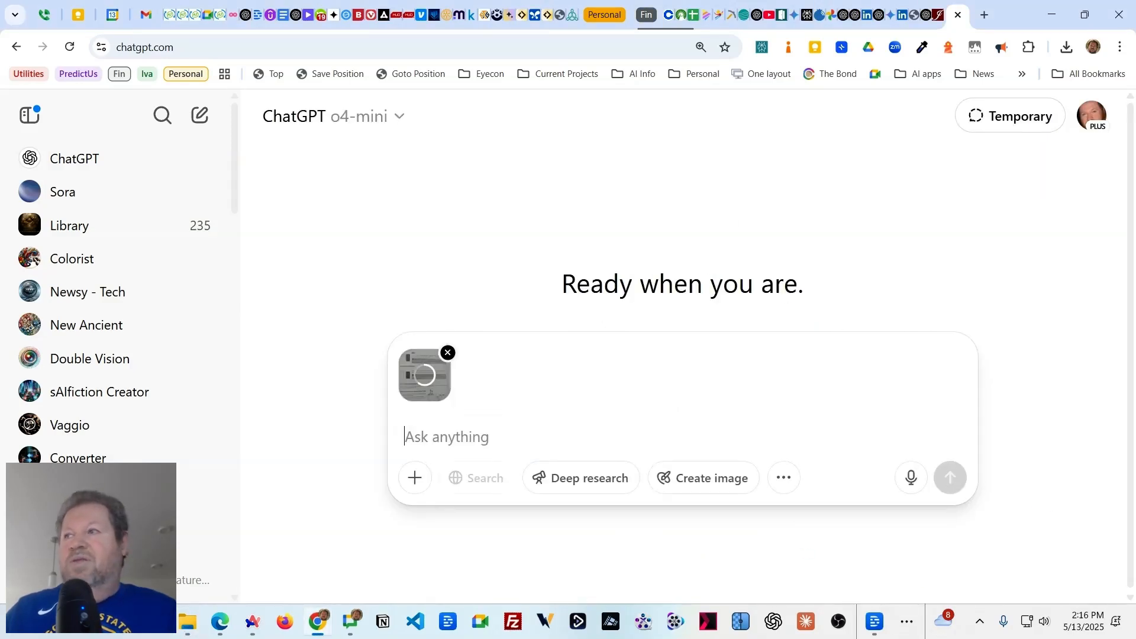
{"action": "key", "text": "alt+Tab"}
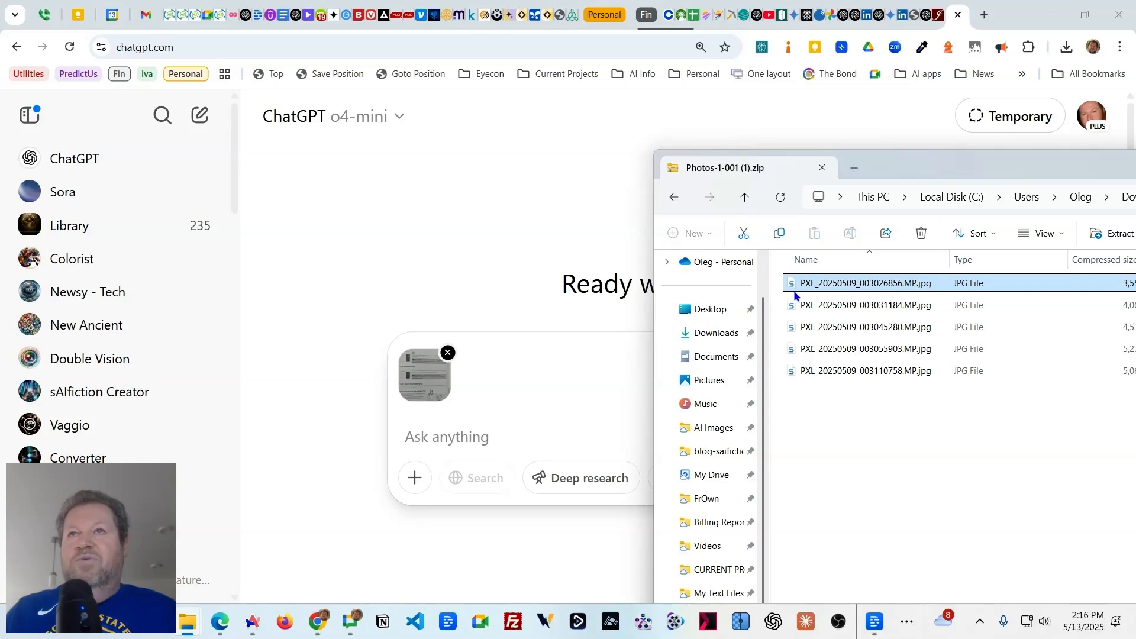
{"action": "left_click_drag", "start_coordinate": [796, 304], "coordinate": [556, 392]}
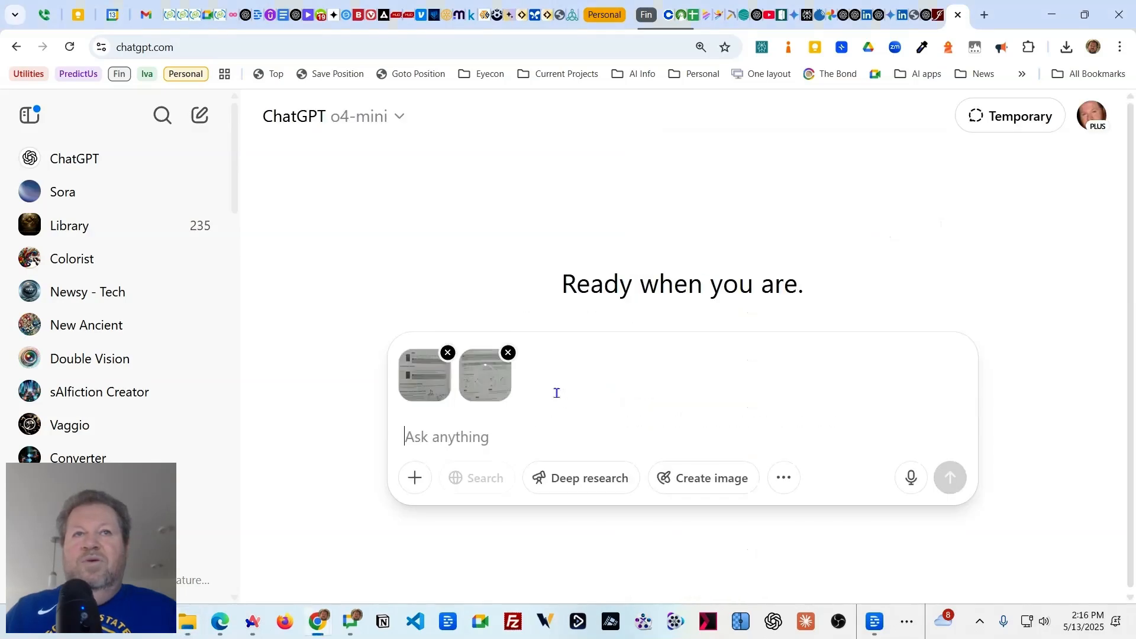
{"action": "key", "text": "alt+Tab"}
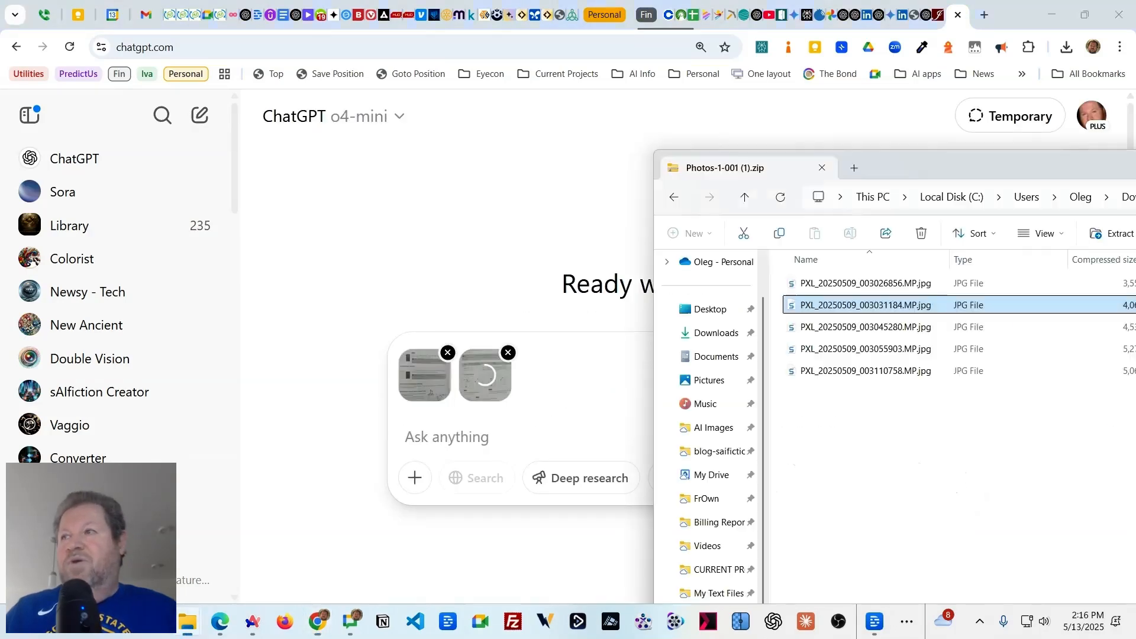
{"action": "left_click_drag", "start_coordinate": [813, 325], "coordinate": [596, 380]}
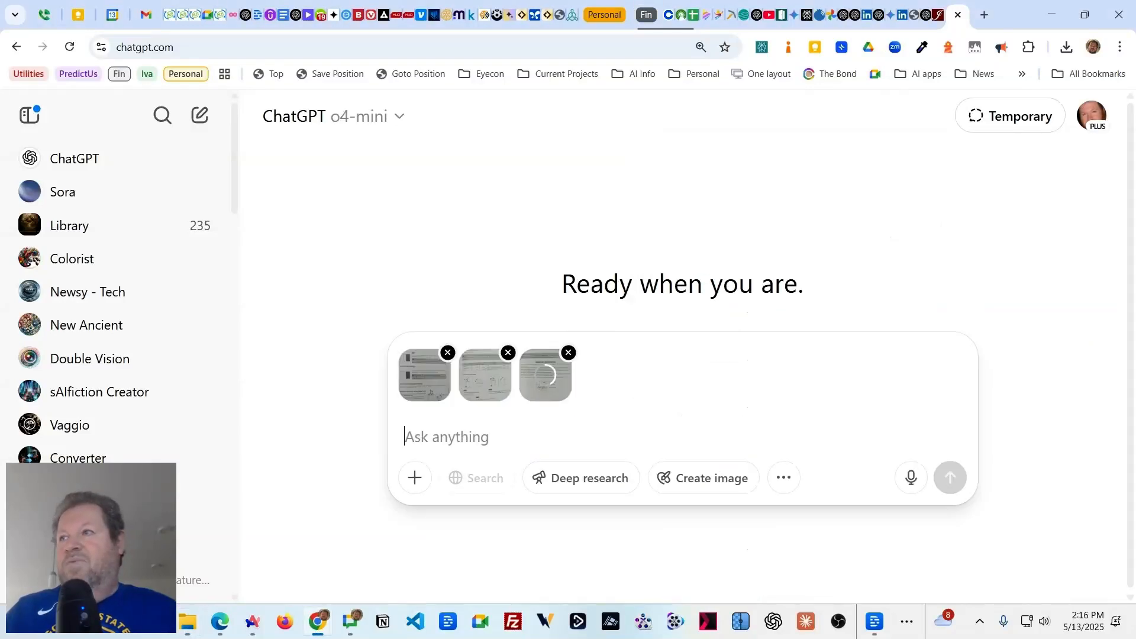
{"action": "key", "text": "alt+Tab"}
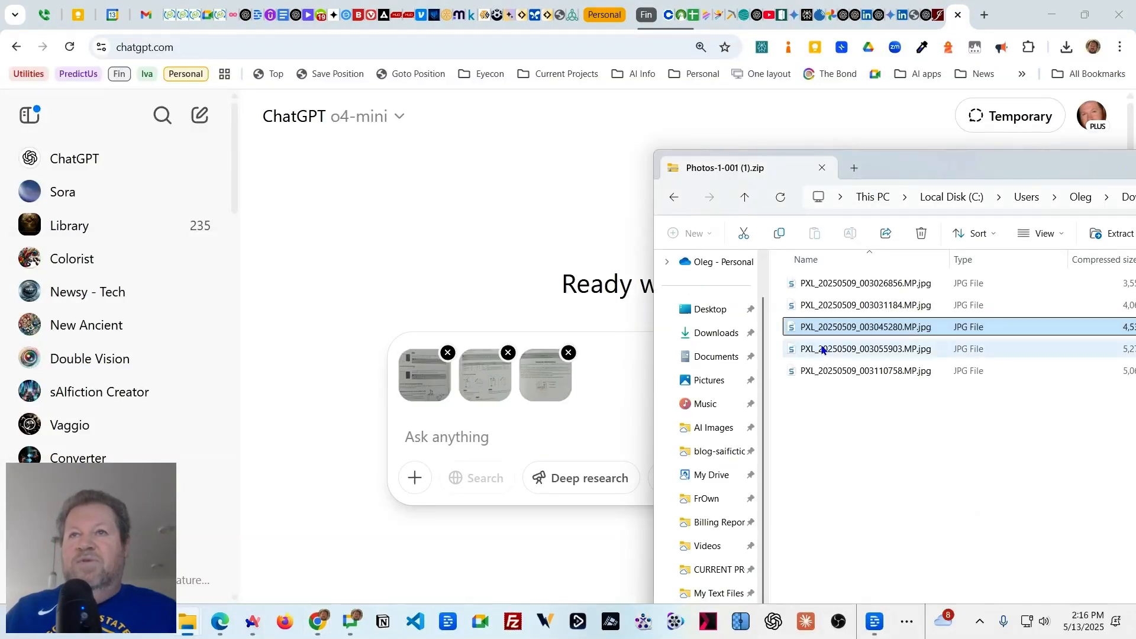
{"action": "left_click_drag", "start_coordinate": [822, 350], "coordinate": [610, 378]}
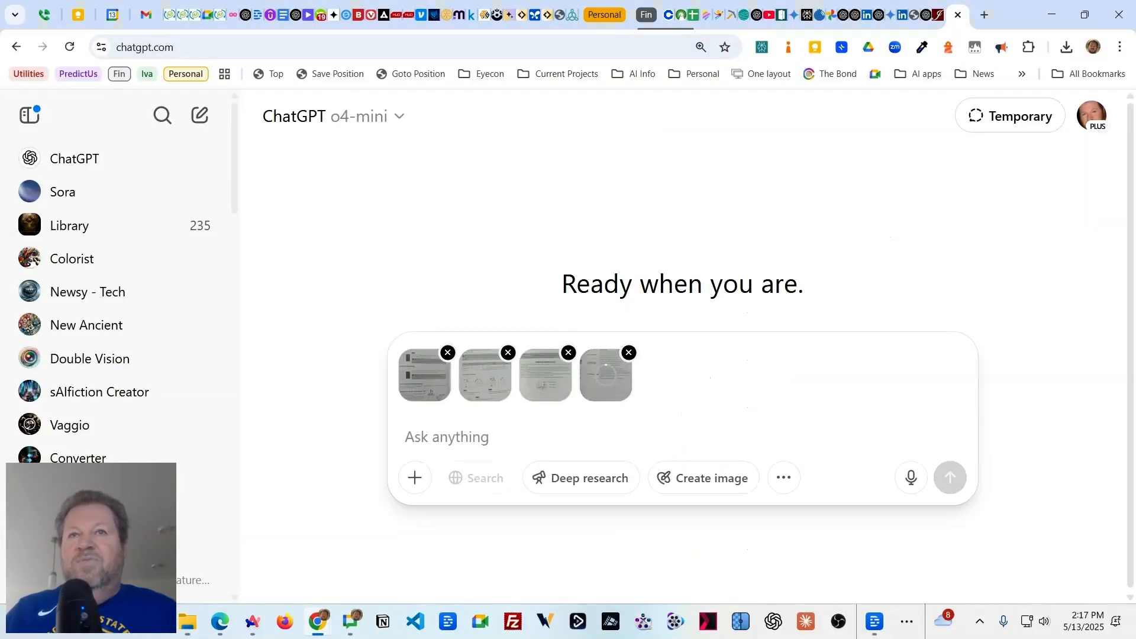
{"action": "key", "text": "alt+Tab"}
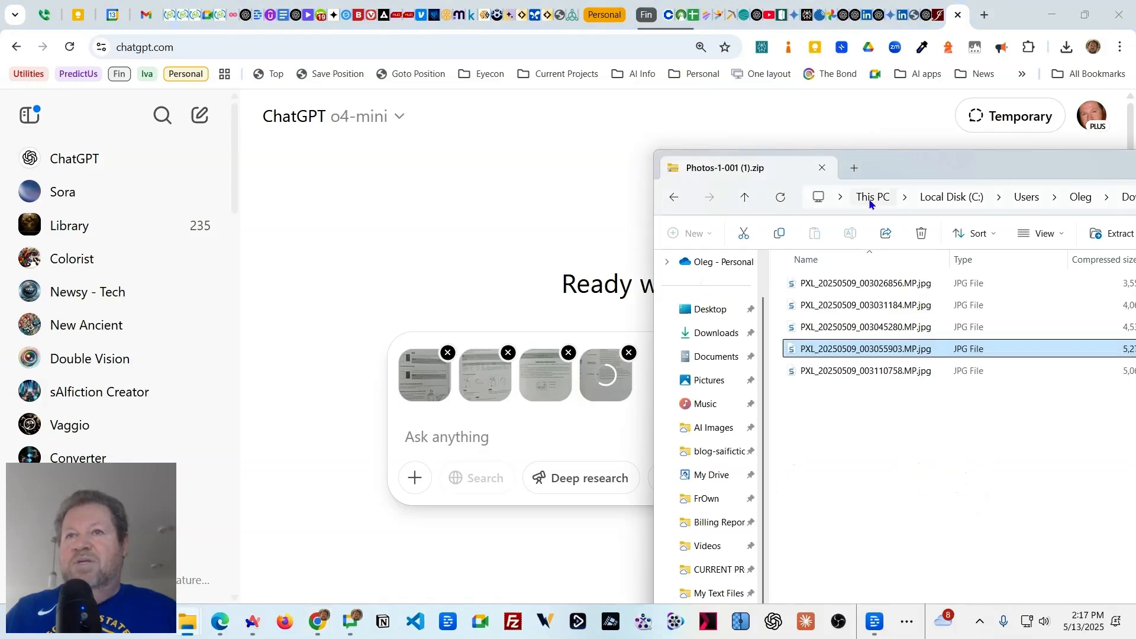
{"action": "left_click_drag", "start_coordinate": [838, 374], "coordinate": [692, 420]}
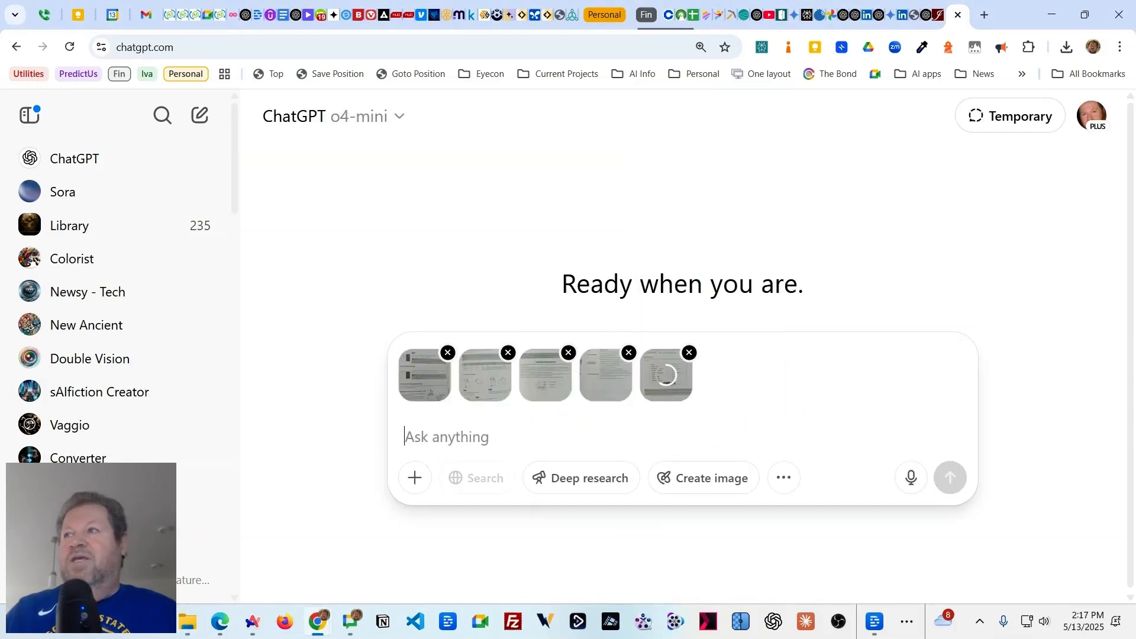
{"action": "left_click_drag", "start_coordinate": [911, 163], "coordinate": [1135, 168]}
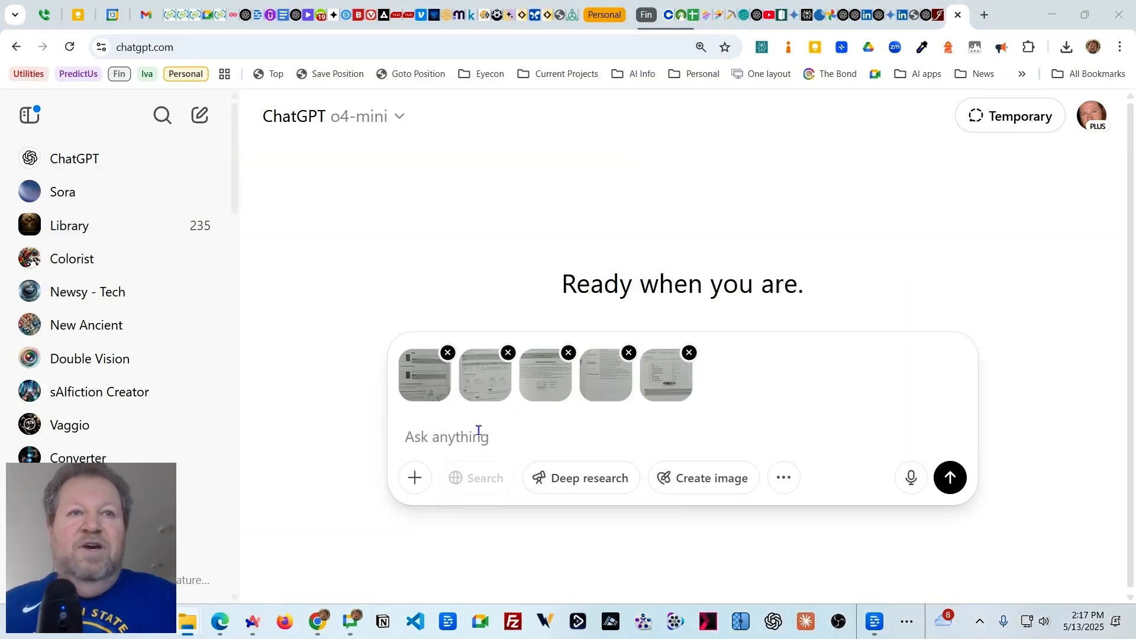
Ask for super simple instructions on using the device the first time and subsequent times, plus things to avoid and keep in mind for best operation
{"action": "left_click", "coordinate": [620, 451]}
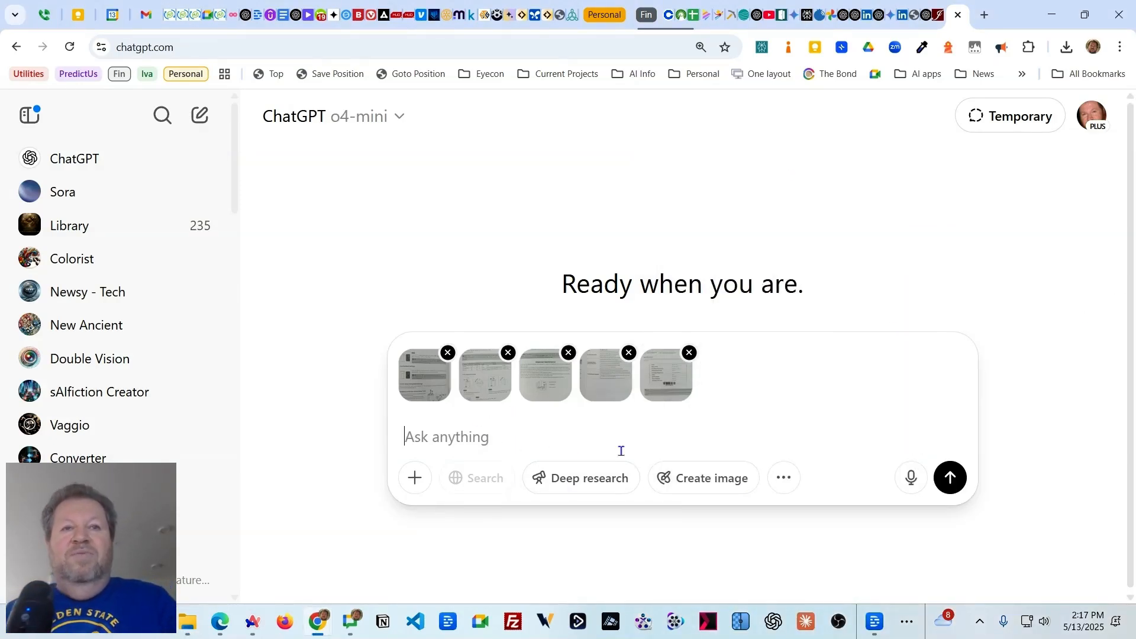
{"action": "type", "text": "Please take a look at the attached files and come up with a super simple to read and understand set of instructions of how to use this device the first time, then subsequent times and also have a list of things to avoid and keep in mind, for best operation and ease of use."}
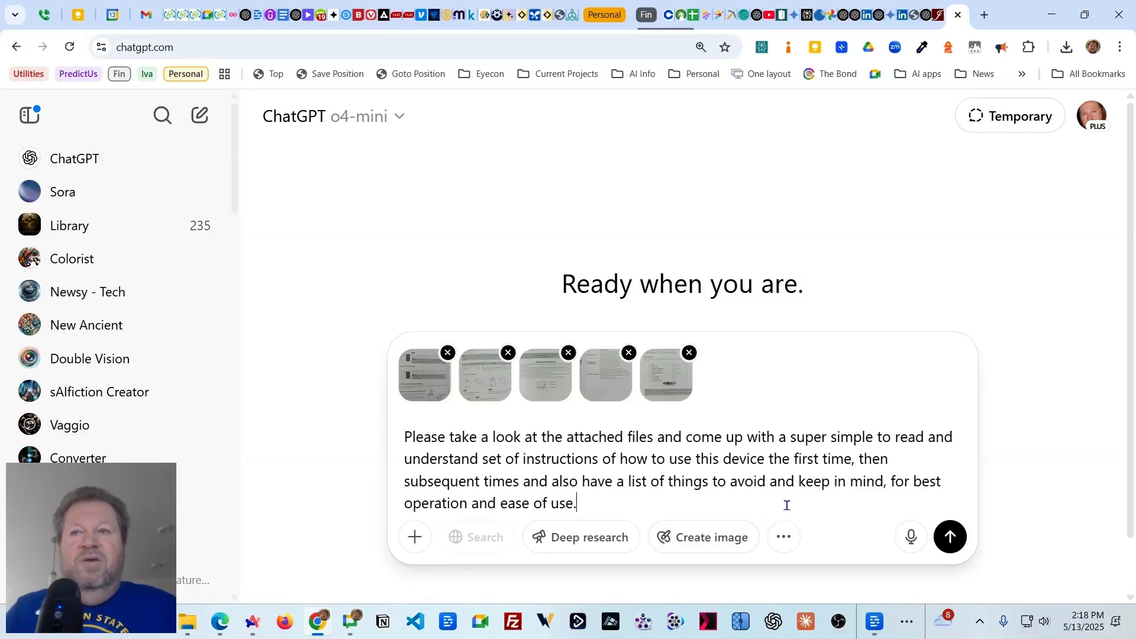
{"action": "left_click", "coordinate": [878, 438]}
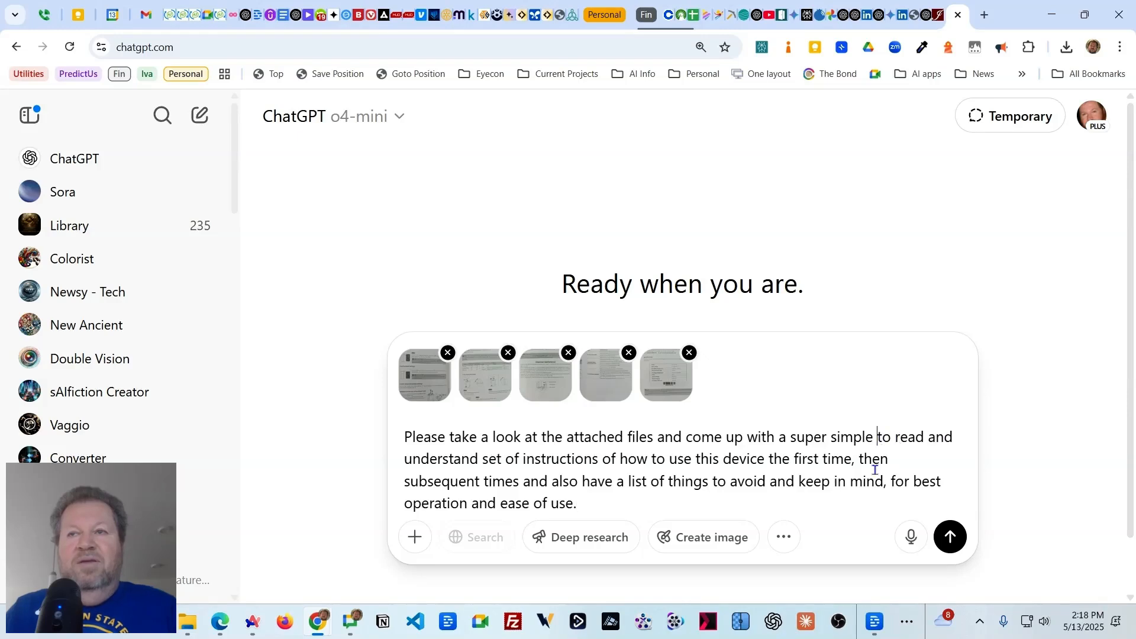
{"action": "type", "text": "way"}
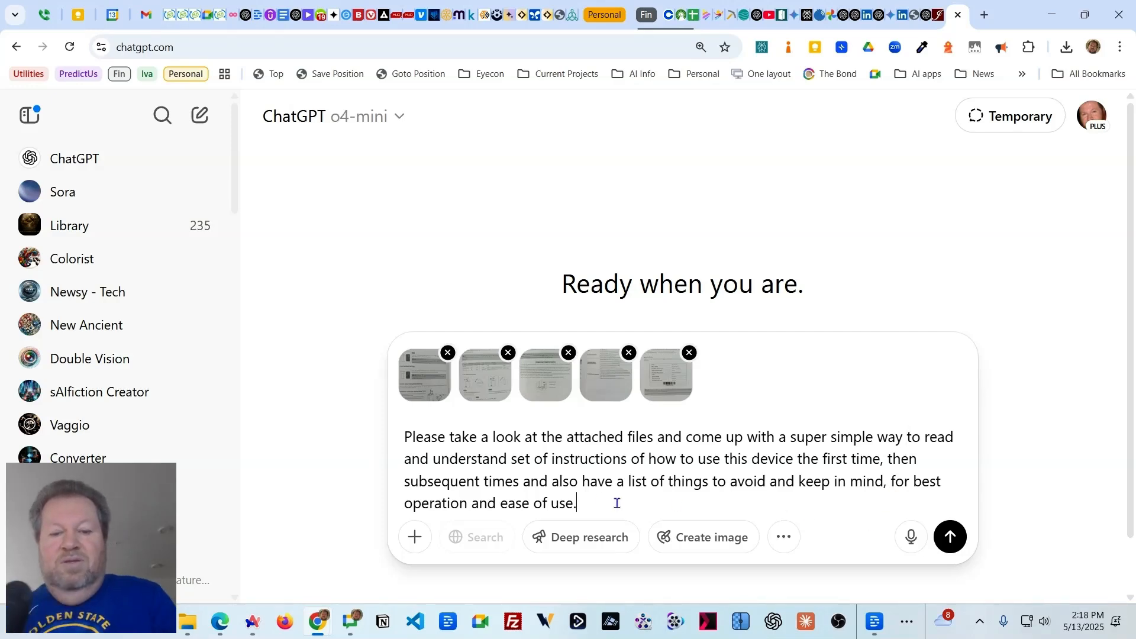
{"action": "left_click", "coordinate": [949, 538]}
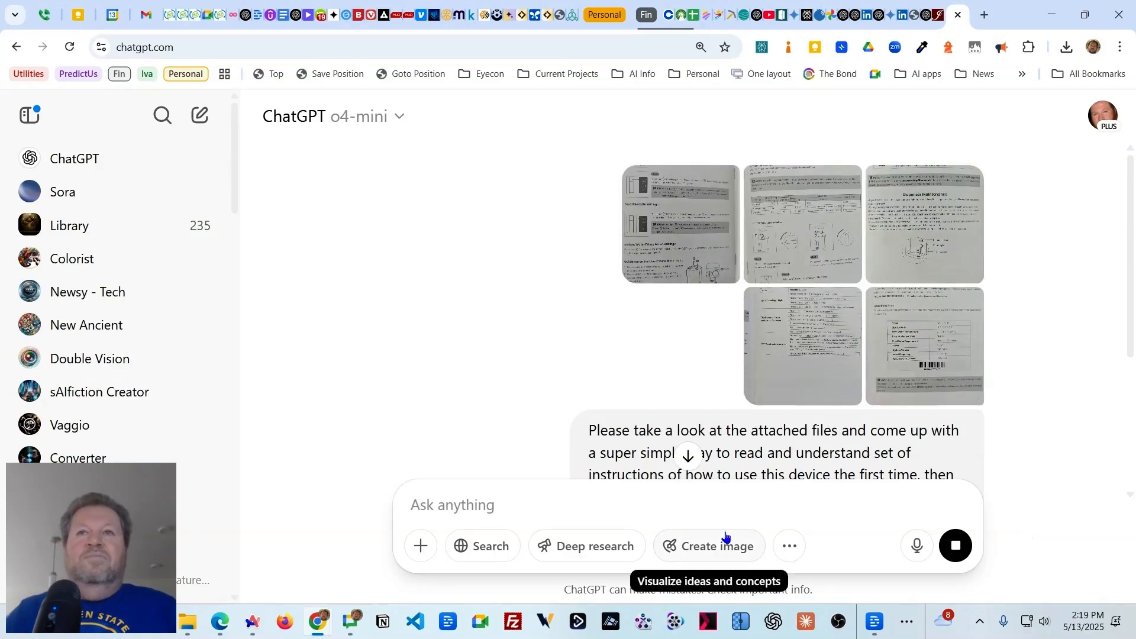
Read through the generated instructions, covering first-time setup, daily use, maintenance and the things to avoid
{"action": "left_click", "coordinate": [685, 457]}
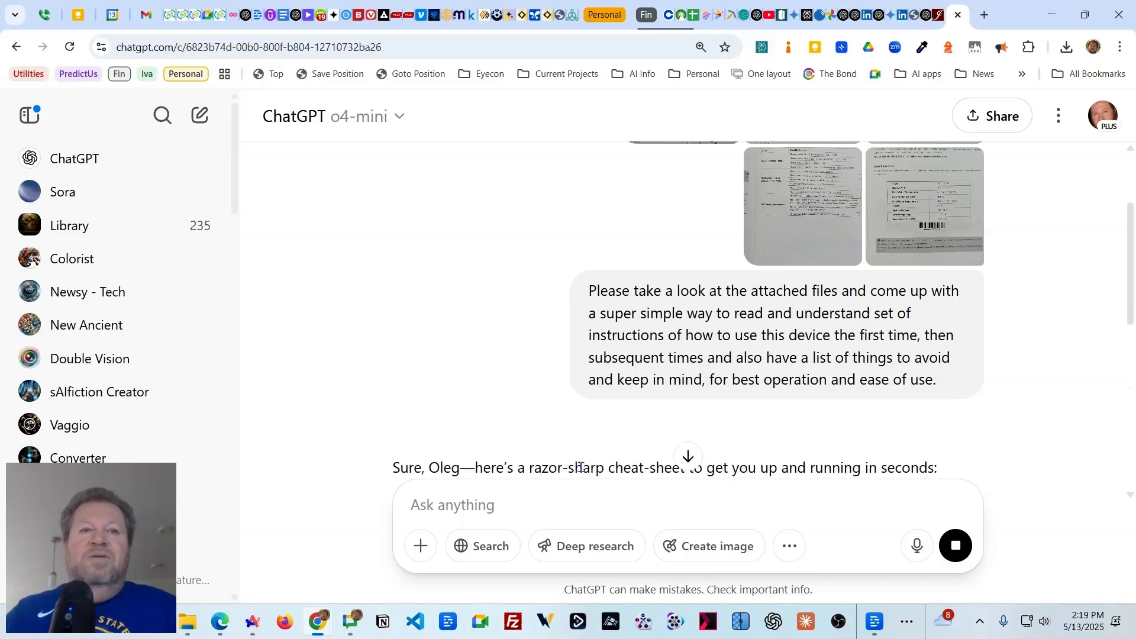
{"action": "scroll", "coordinate": [676, 393], "scroll_direction": "down", "scroll_amount": 4}
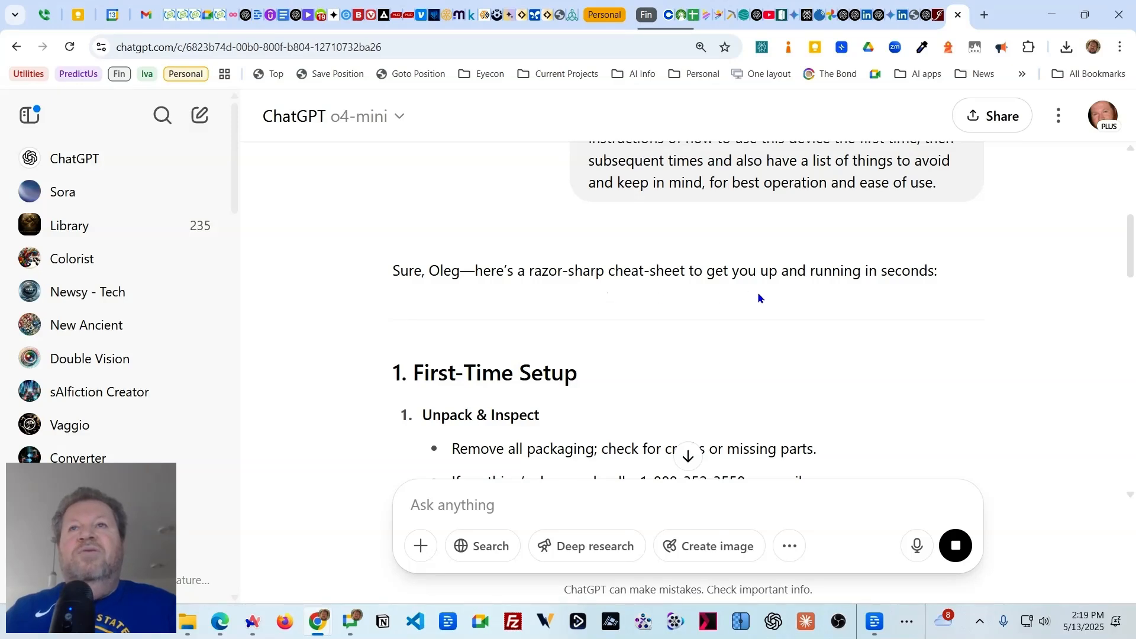
{"action": "scroll", "coordinate": [817, 351], "scroll_direction": "down", "scroll_amount": 2}
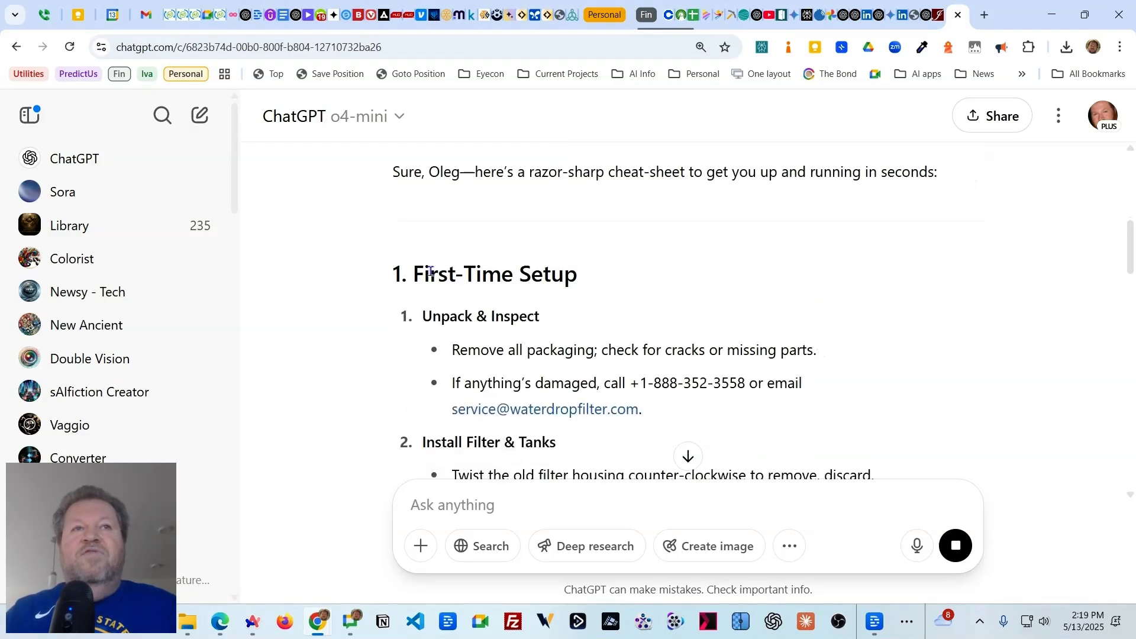
{"action": "scroll", "coordinate": [489, 335], "scroll_direction": "down", "scroll_amount": 2}
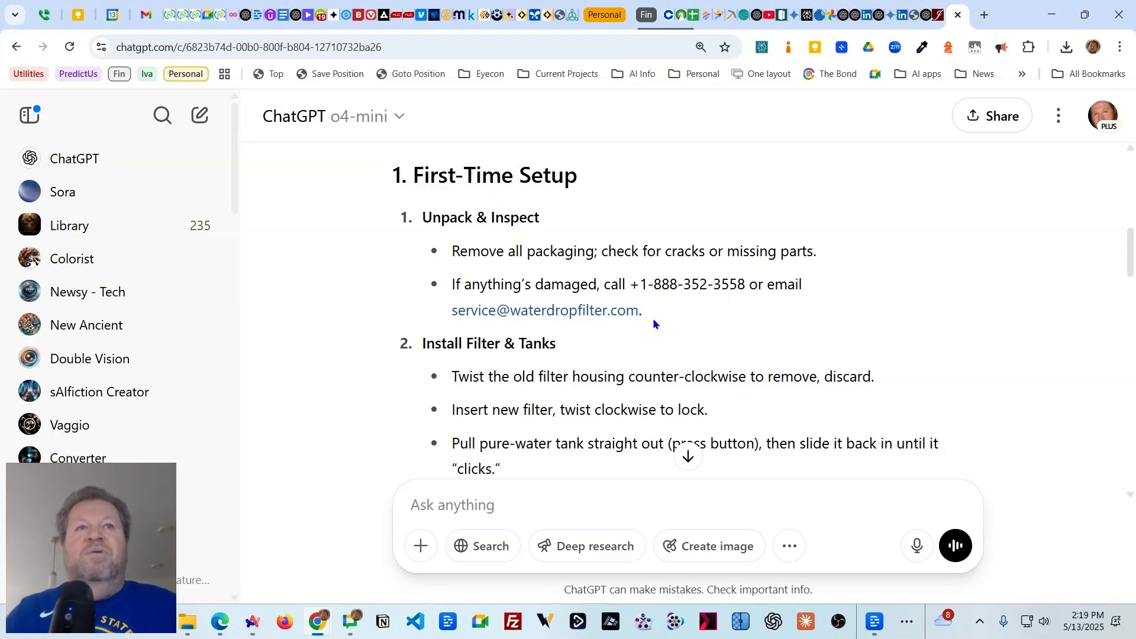
{"action": "scroll", "coordinate": [640, 331], "scroll_direction": "down", "scroll_amount": 1}
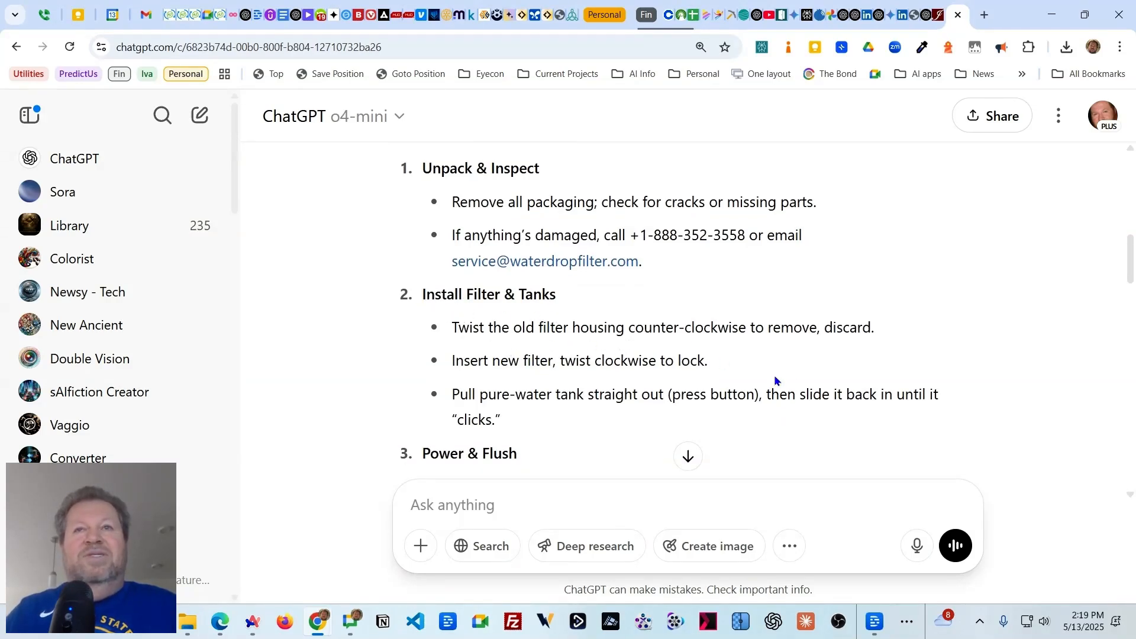
{"action": "scroll", "coordinate": [636, 403], "scroll_direction": "down", "scroll_amount": 4}
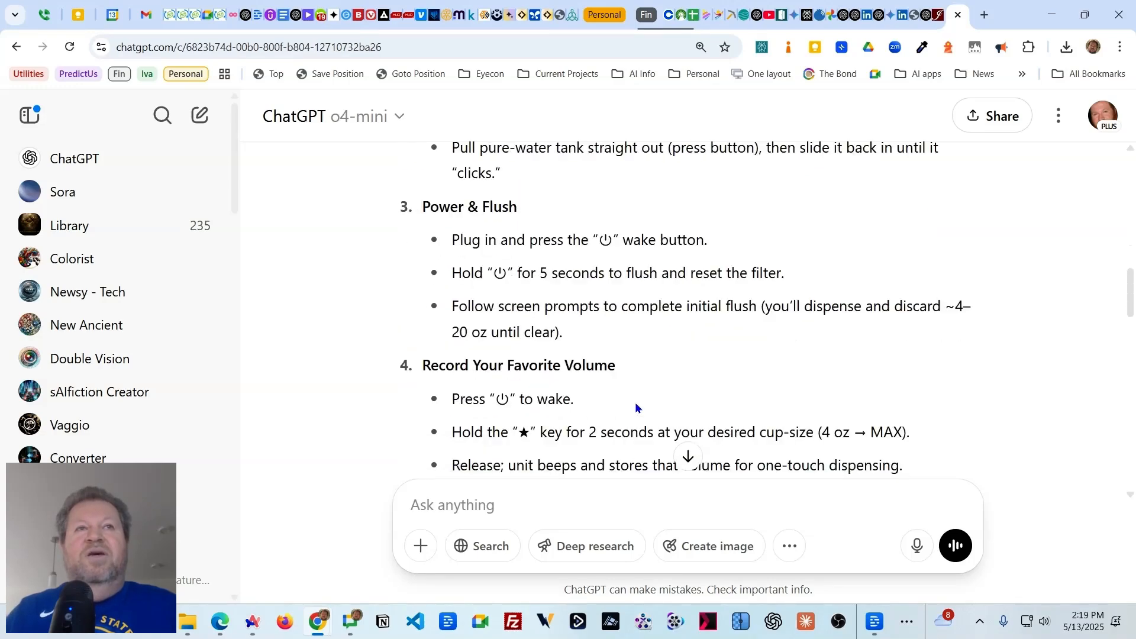
{"action": "scroll", "coordinate": [527, 324], "scroll_direction": "down", "scroll_amount": 4}
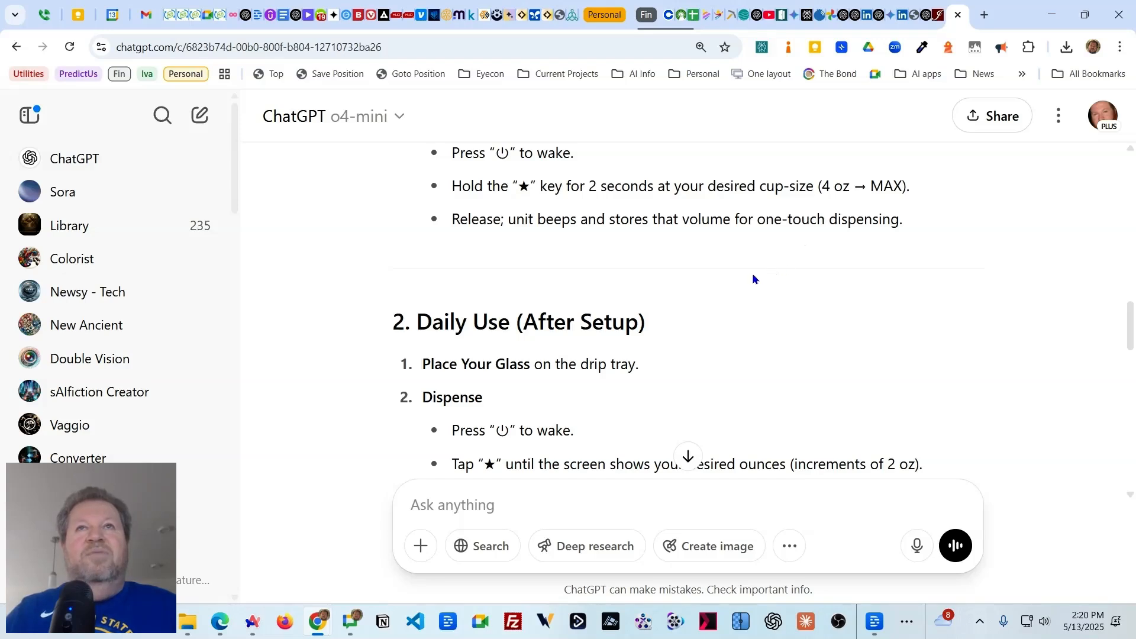
{"action": "scroll", "coordinate": [690, 340], "scroll_direction": "down", "scroll_amount": 3}
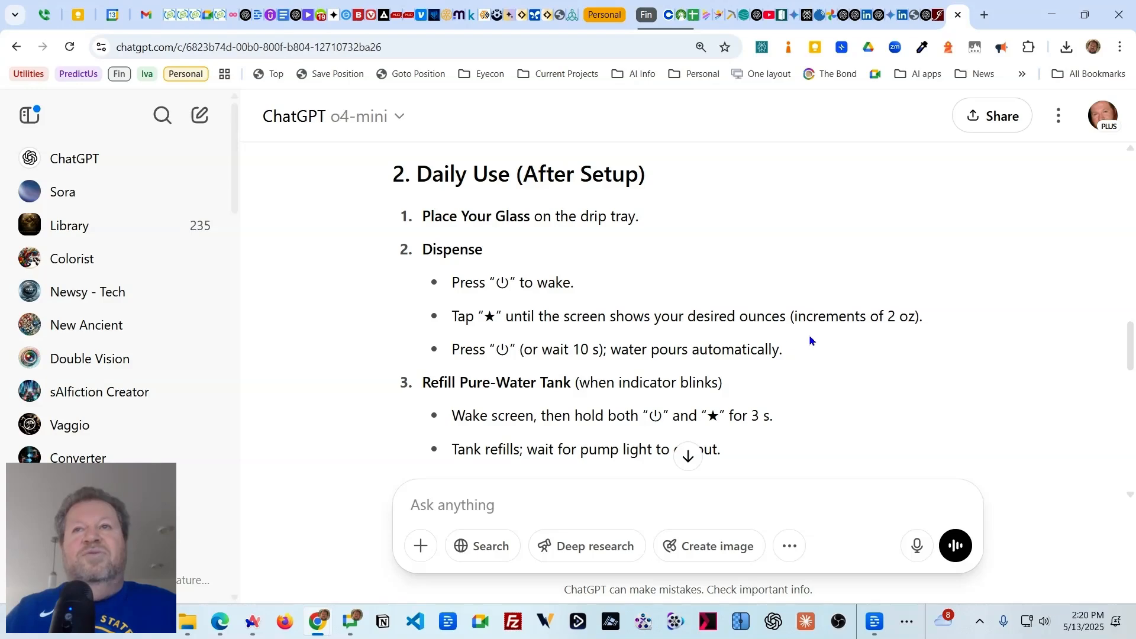
{"action": "scroll", "coordinate": [751, 342], "scroll_direction": "down", "scroll_amount": 1}
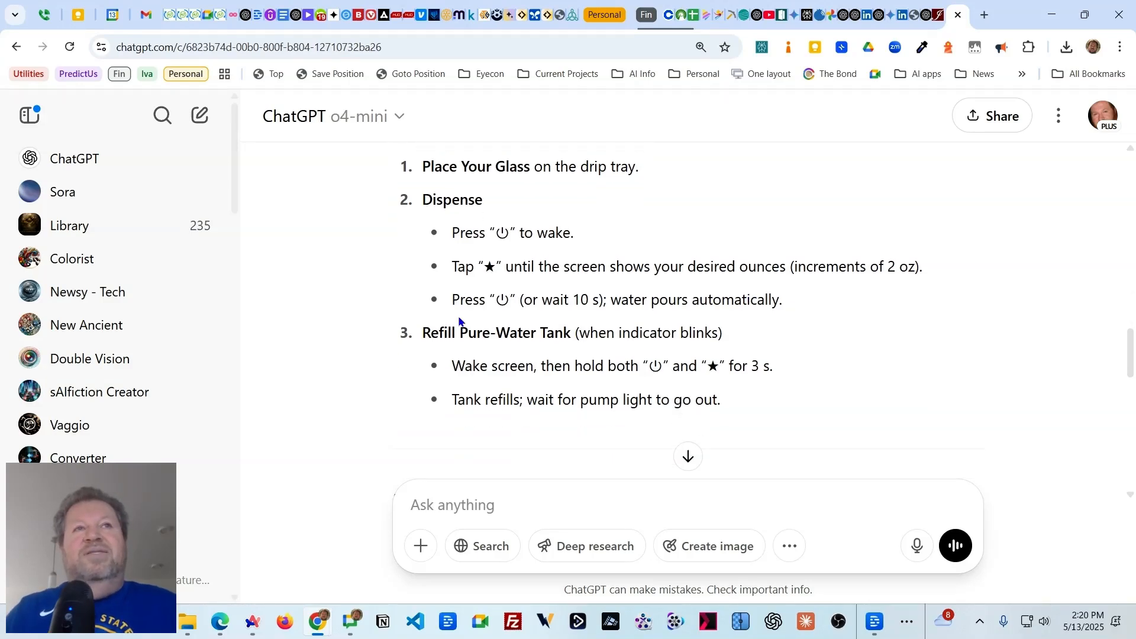
{"action": "scroll", "coordinate": [459, 266], "scroll_direction": "down", "scroll_amount": 6}
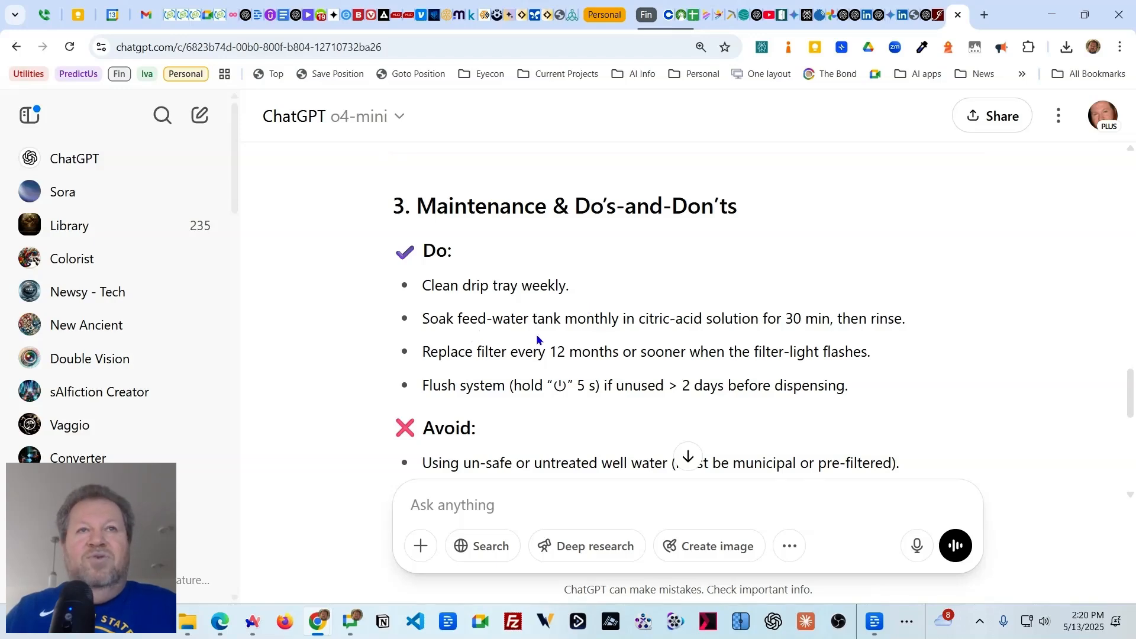
{"action": "scroll", "coordinate": [920, 345], "scroll_direction": "down", "scroll_amount": 3}
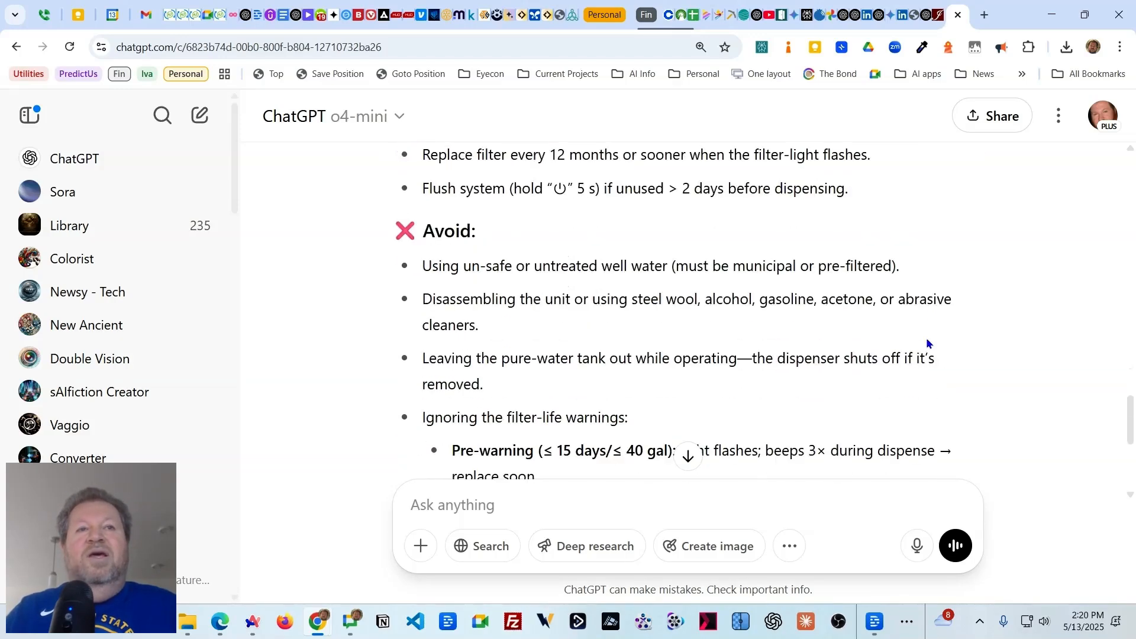
{"action": "scroll", "coordinate": [514, 392], "scroll_direction": "down", "scroll_amount": 5}
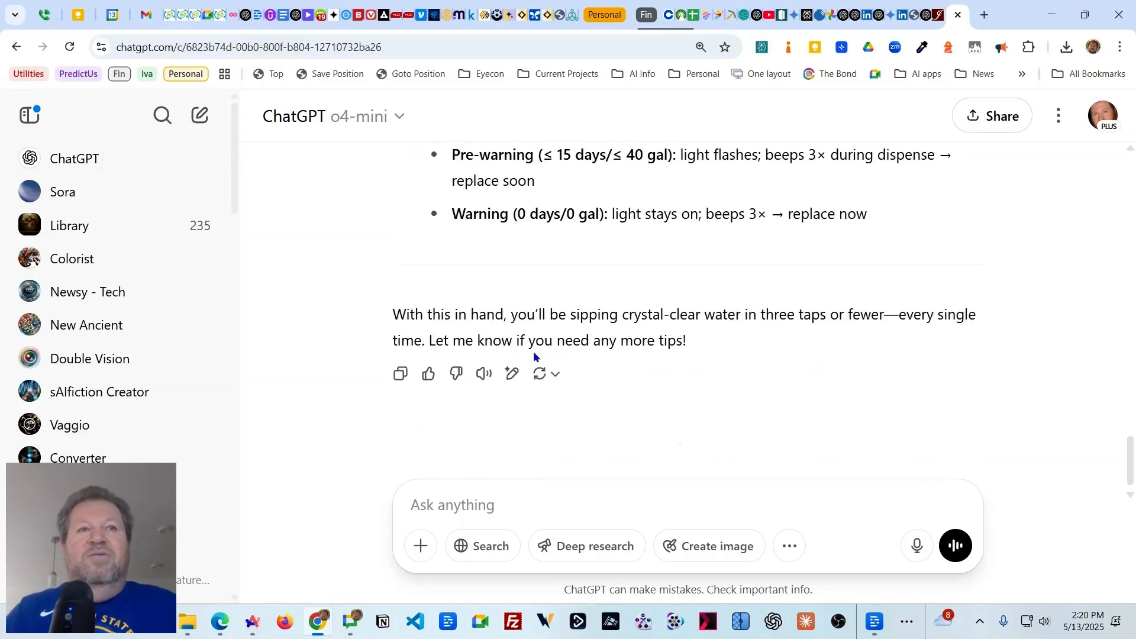
{"action": "scroll", "coordinate": [685, 352], "scroll_direction": "up", "scroll_amount": 10}
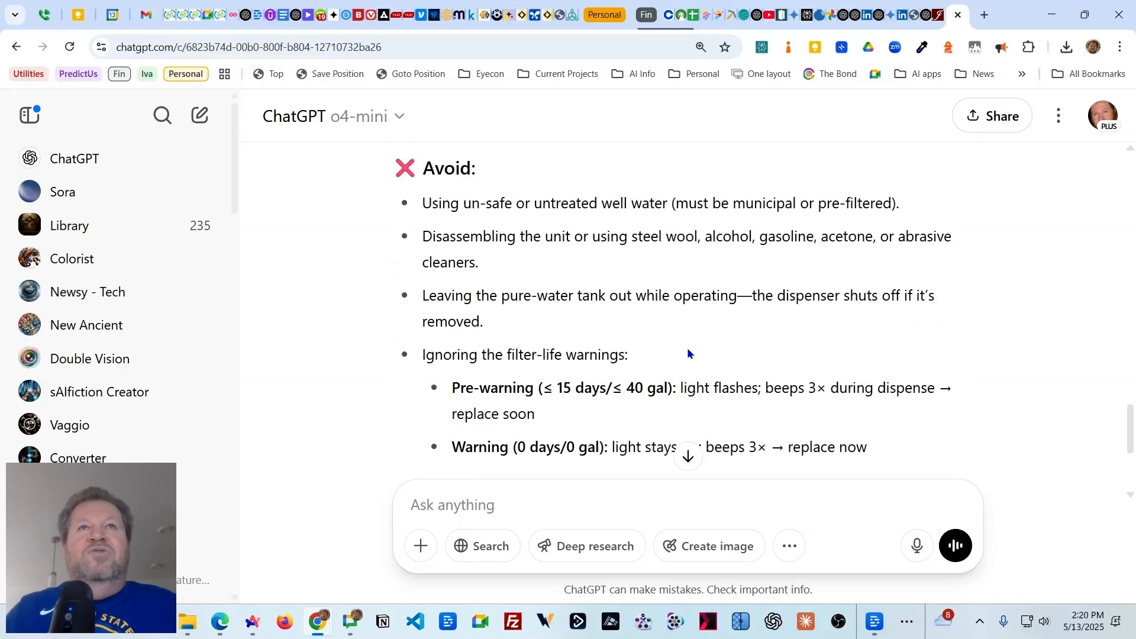
{"action": "scroll", "coordinate": [682, 350], "scroll_direction": "up", "scroll_amount": 12}
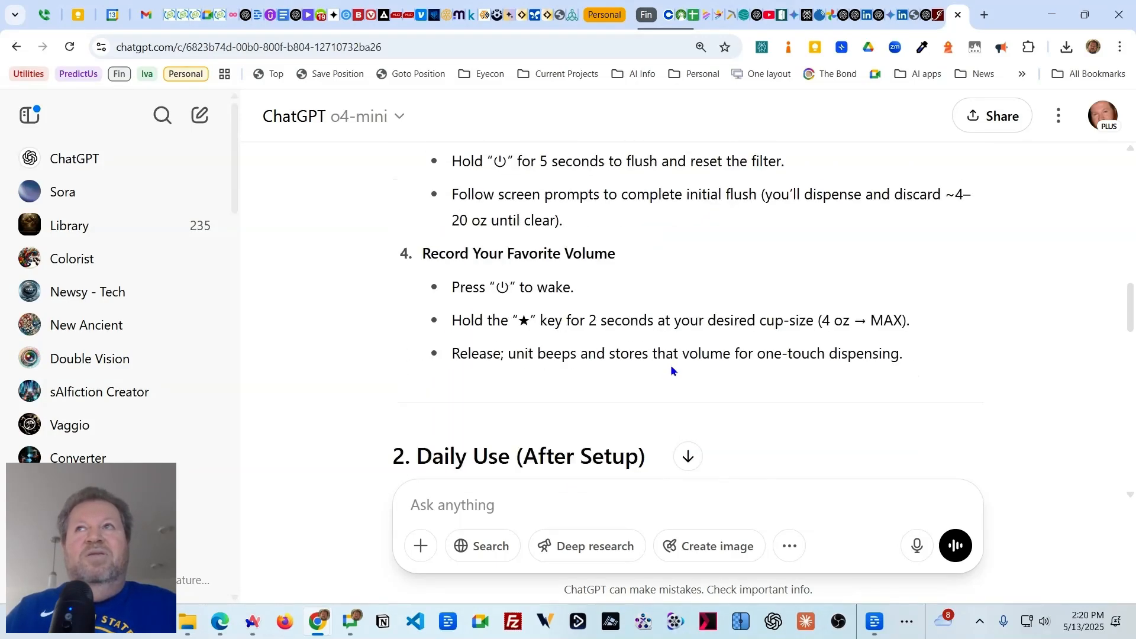
{"action": "scroll", "coordinate": [670, 372], "scroll_direction": "up", "scroll_amount": 12}
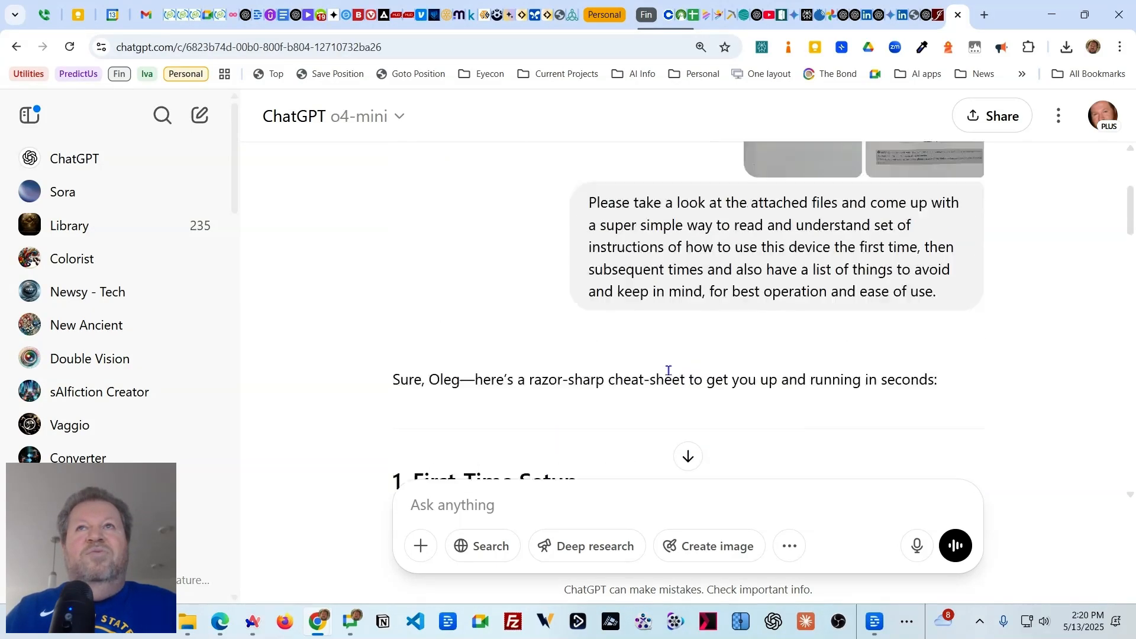
{"action": "scroll", "coordinate": [666, 372], "scroll_direction": "up", "scroll_amount": 3}
{"action": "scroll", "coordinate": [665, 374], "scroll_direction": "down", "scroll_amount": 10}
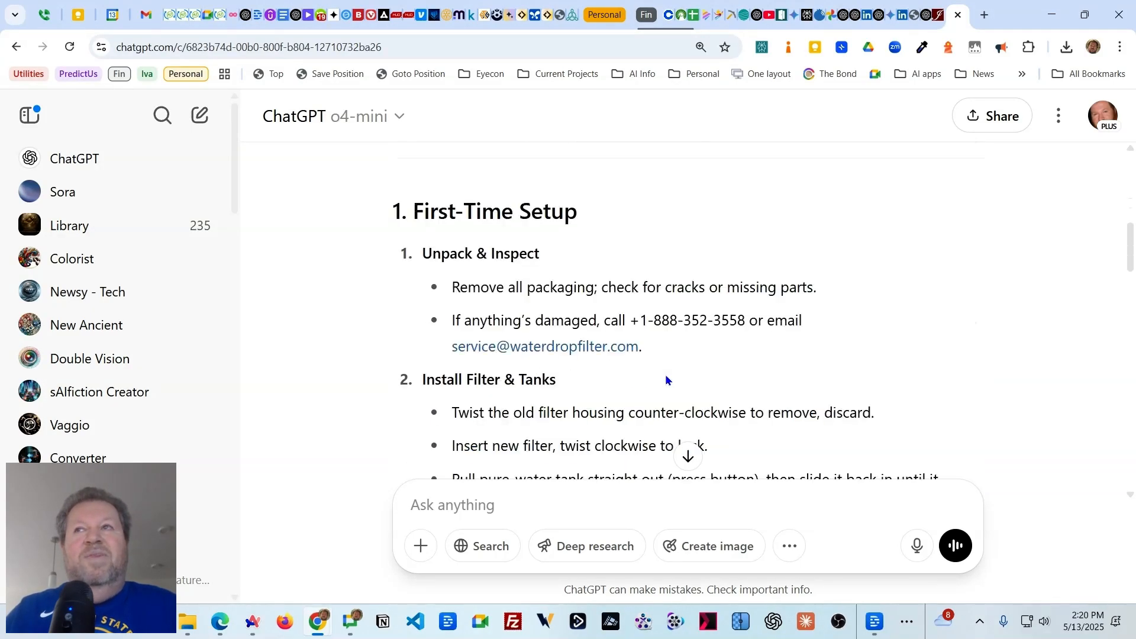
{"action": "scroll", "coordinate": [674, 379], "scroll_direction": "down", "scroll_amount": 3}
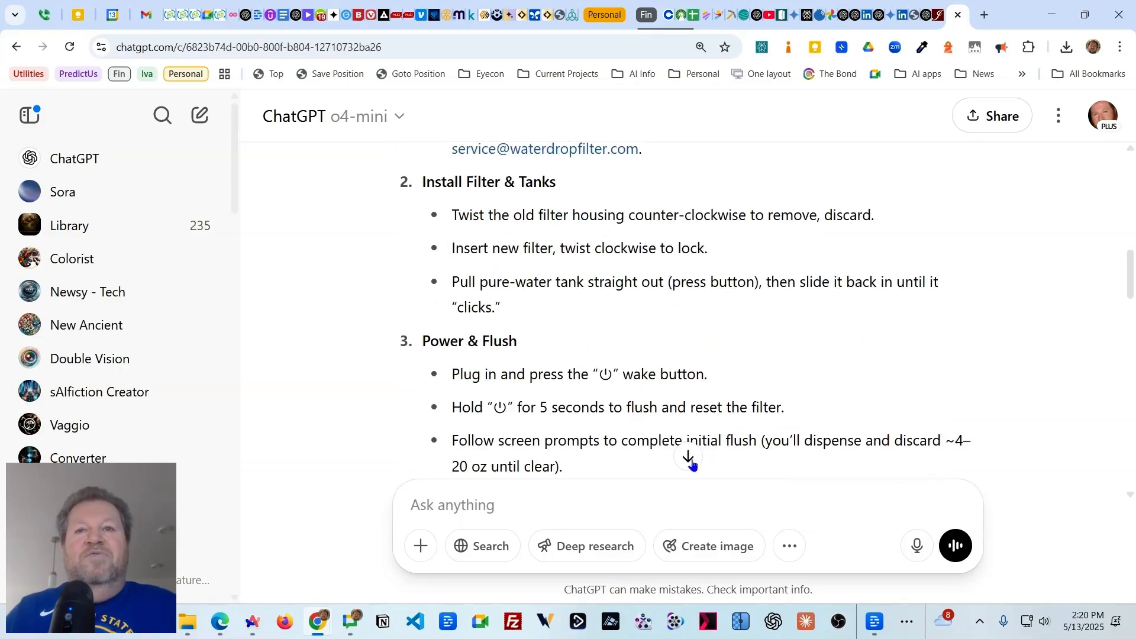
Copy ChatGPT's full response and paste it into a new Google Docs document opened through docs.new in another browser tab
{"action": "left_click", "coordinate": [690, 458]}
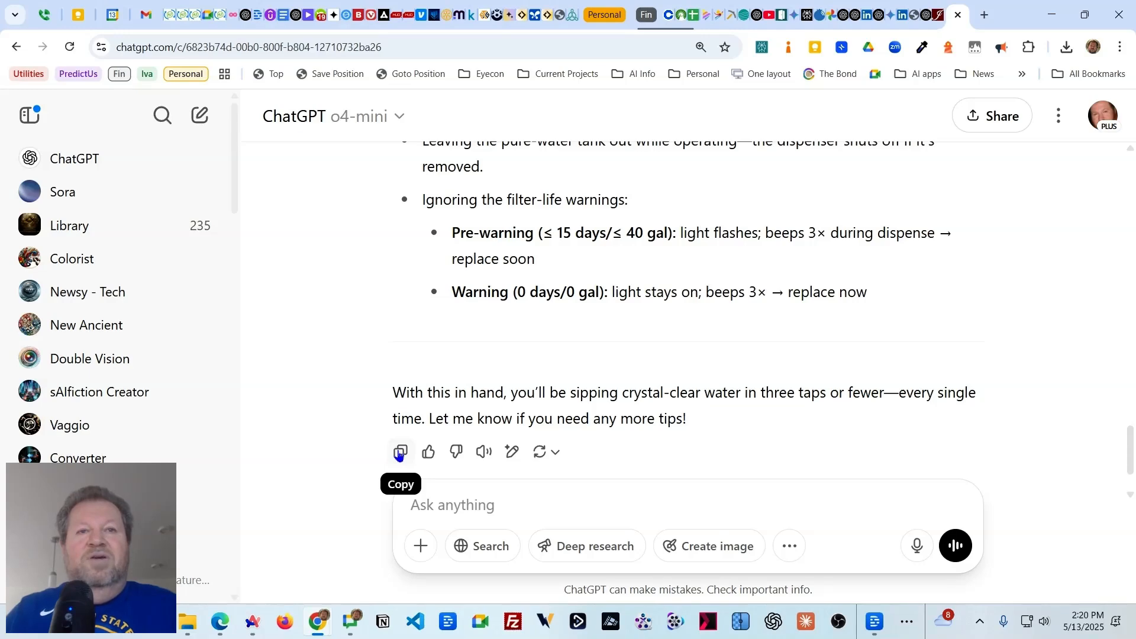
{"action": "left_click", "coordinate": [400, 453]}
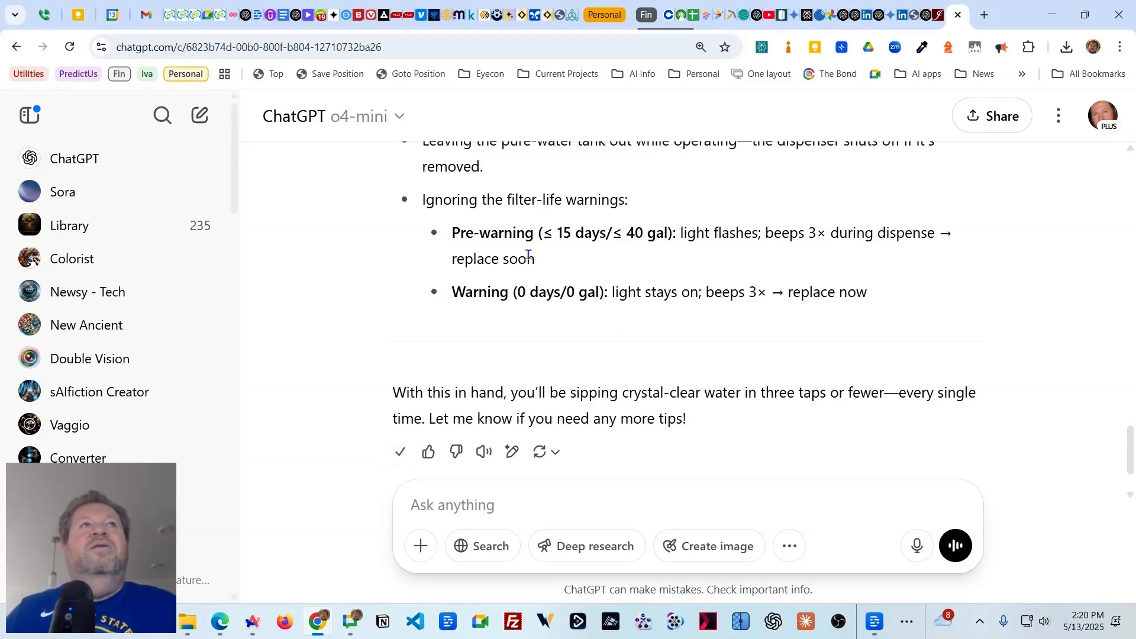
{"action": "left_click", "coordinate": [984, 14]}
{"action": "type", "text": "docs.new"}
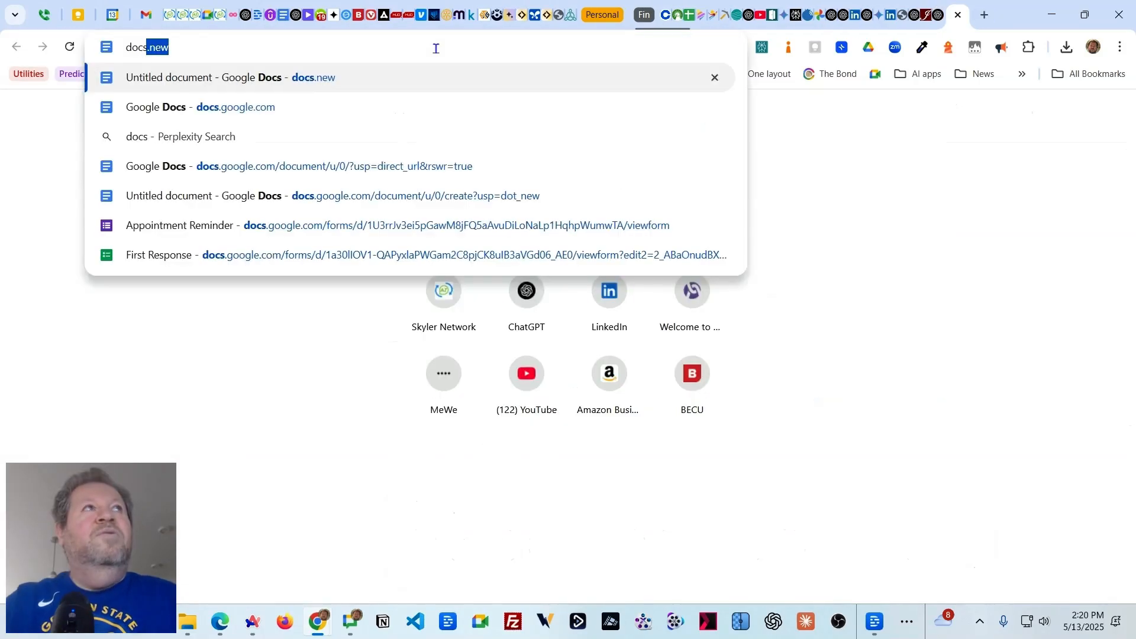
{"action": "key", "text": "Return"}
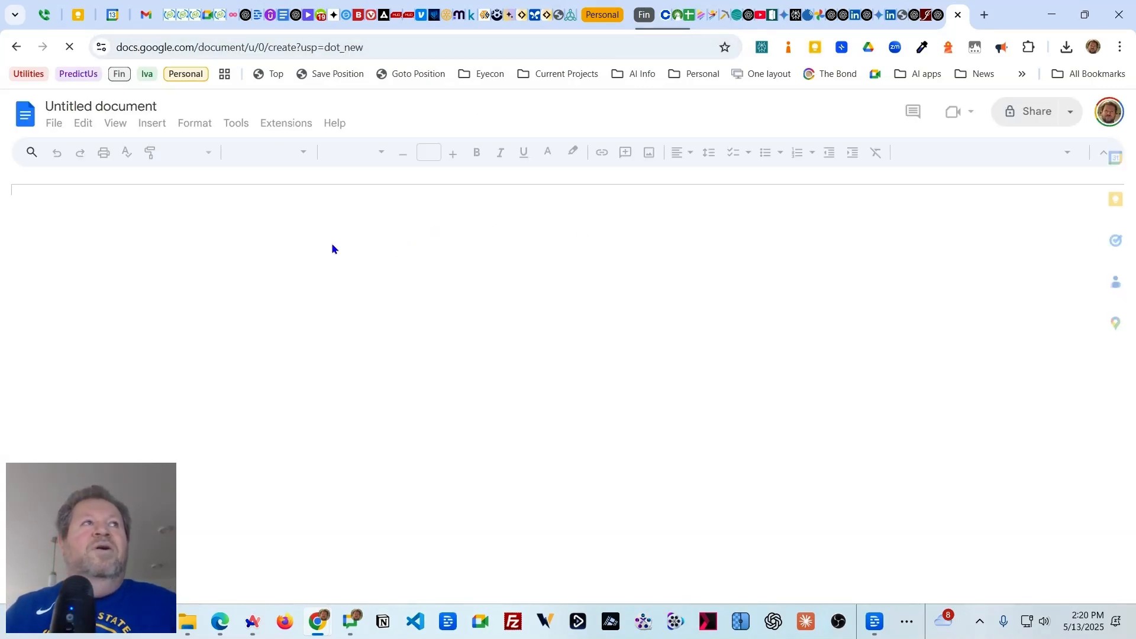
{"action": "key", "text": "ctrl+v"}
{"action": "scroll", "coordinate": [680, 426], "scroll_direction": "up", "scroll_amount": 15}
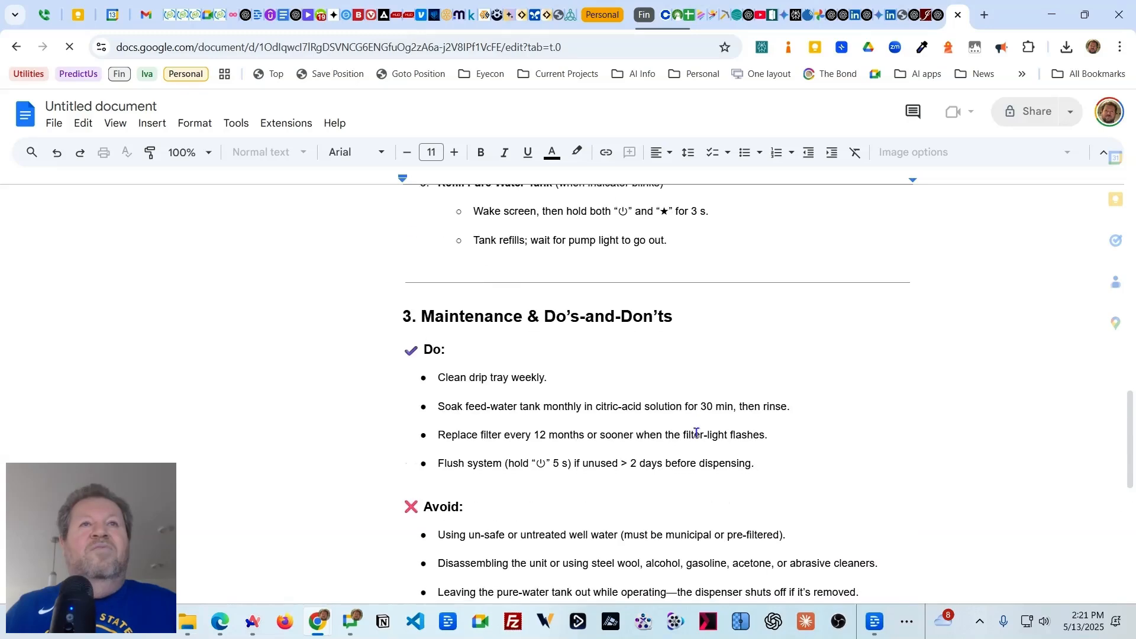
{"action": "scroll", "coordinate": [676, 413], "scroll_direction": "up", "scroll_amount": 3}
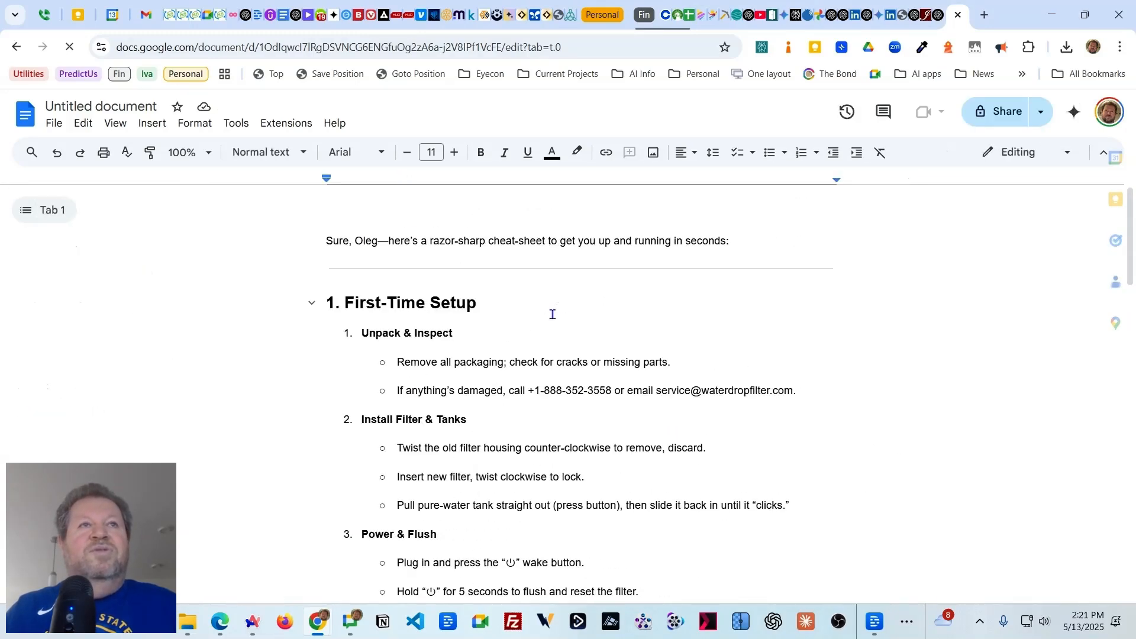
Rename the document as Waterdrop Water Filter
{"action": "left_click", "coordinate": [89, 106]}
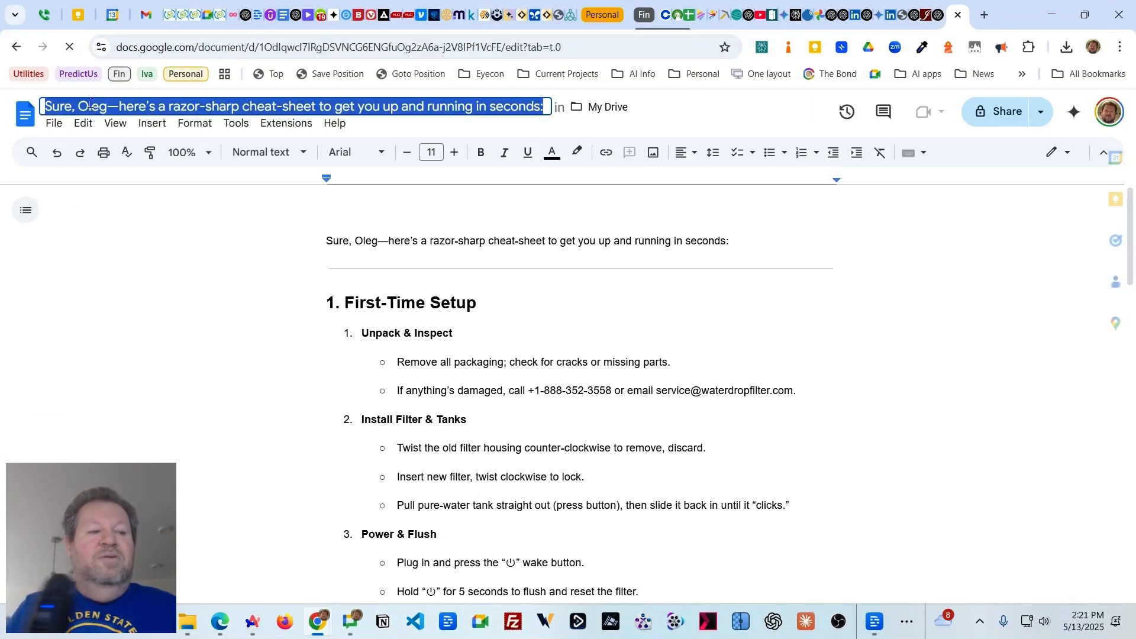
{"action": "type", "text": "Water"}
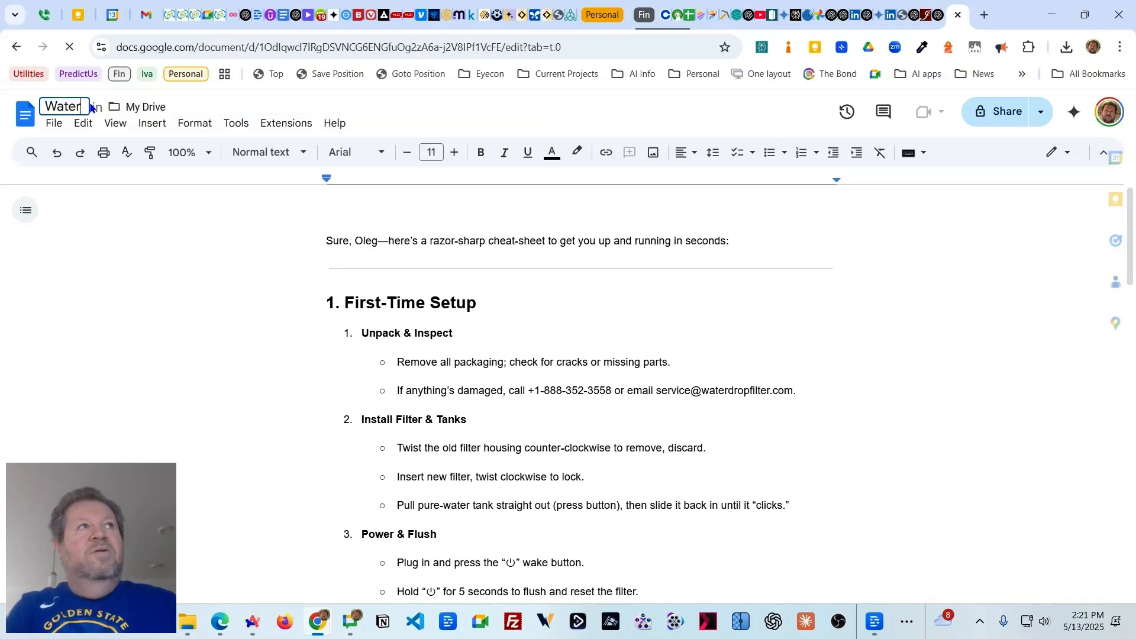
{"action": "type", "text": "drop Water File"}
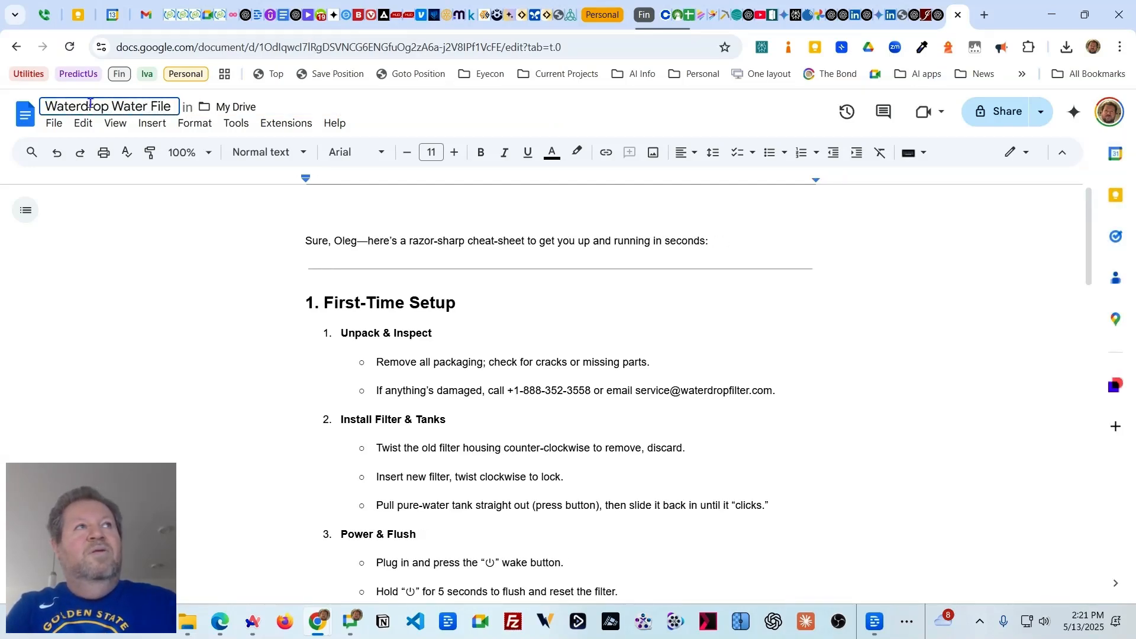
{"action": "key", "text": "BackSpace"}
{"action": "type", "text": "ter"}
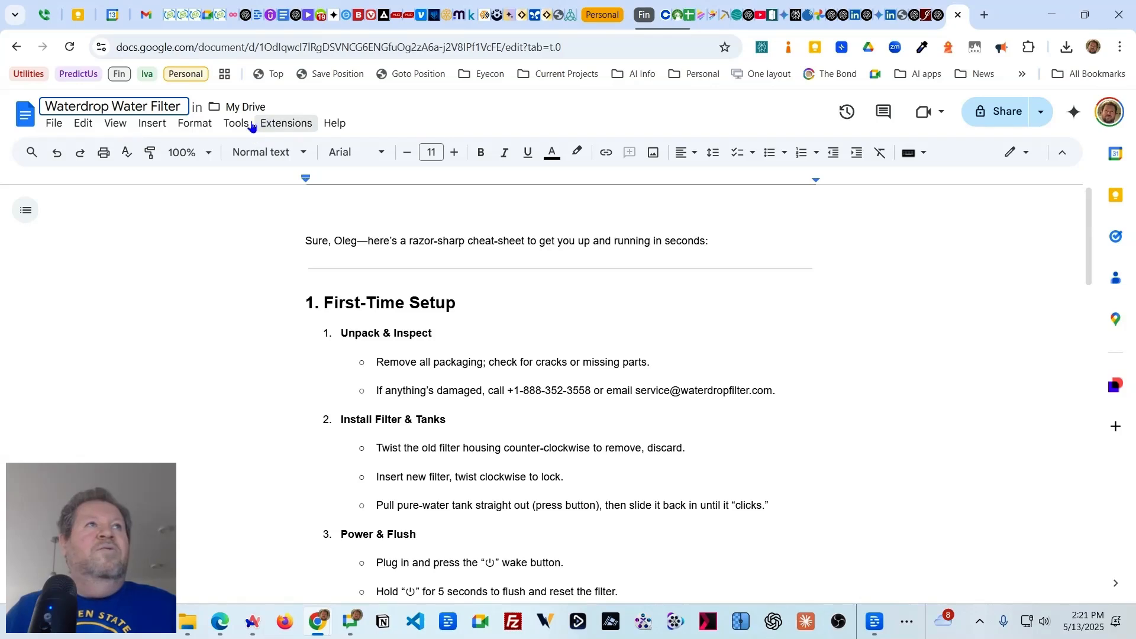
{"action": "left_click", "coordinate": [213, 216]}
Create a folder named Manuals in My Drive and move the document into it
{"action": "left_click", "coordinate": [224, 106]}
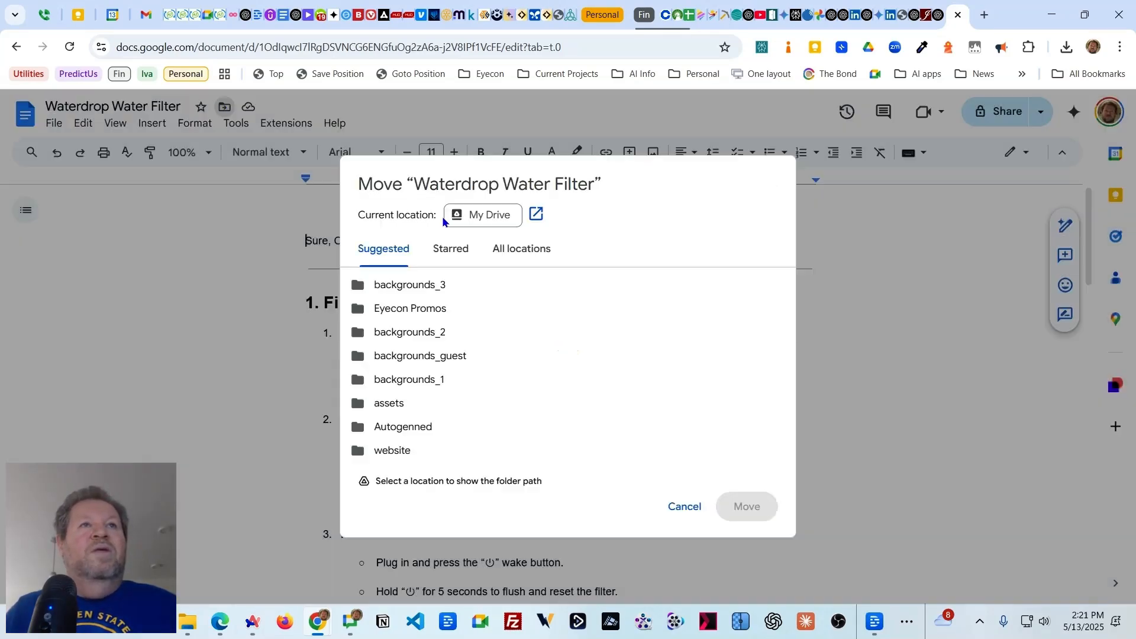
{"action": "left_click", "coordinate": [500, 222]}
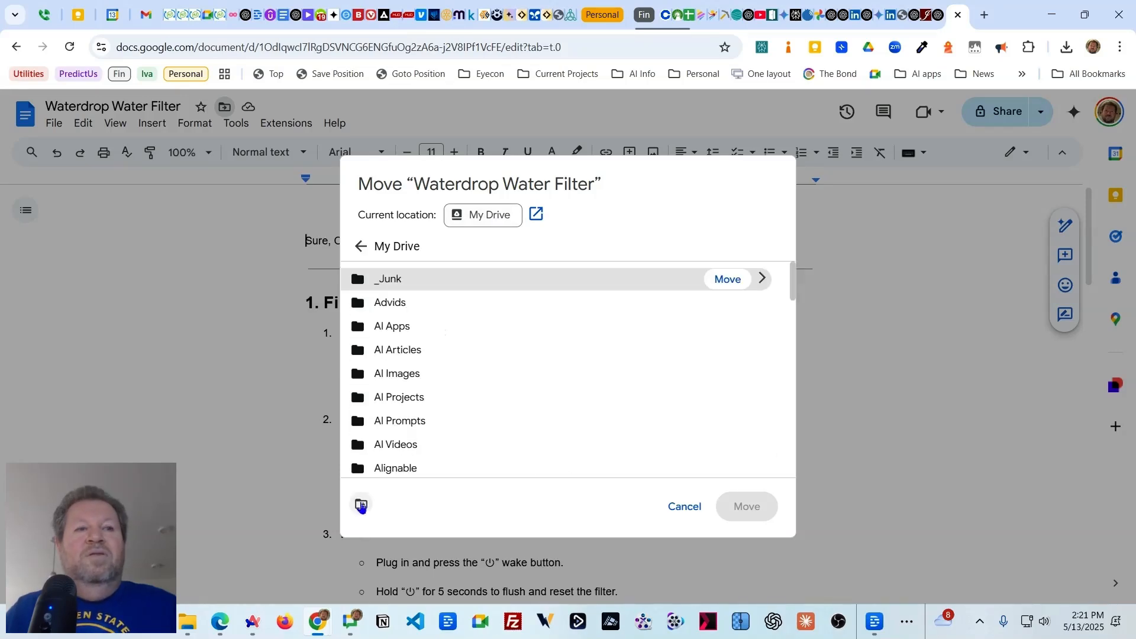
{"action": "left_click", "coordinate": [363, 506]}
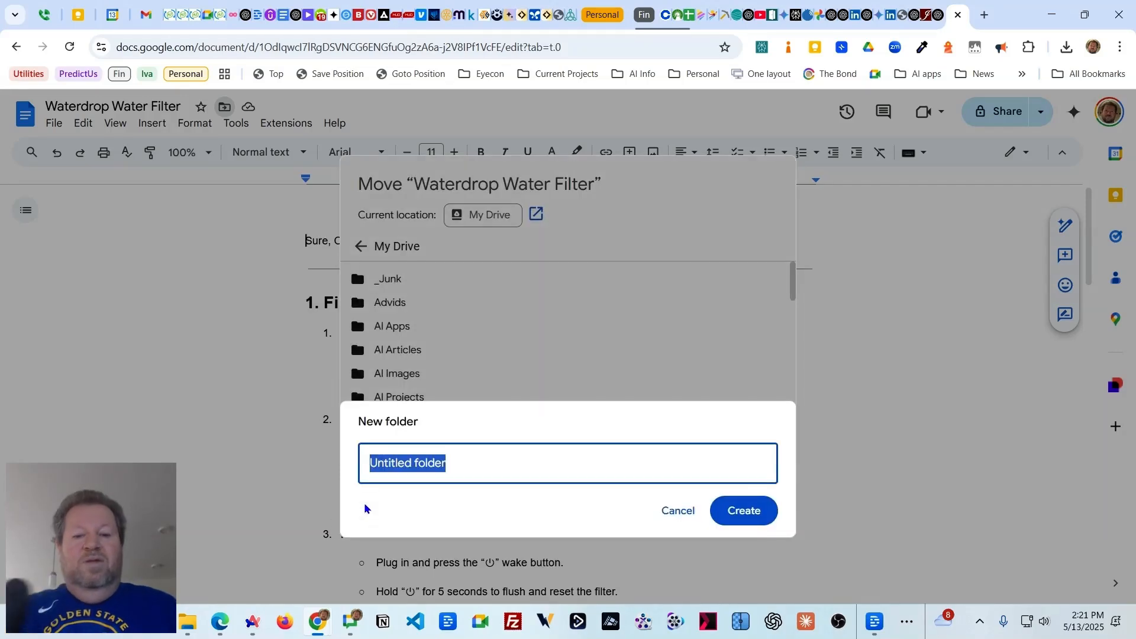
{"action": "type", "text": "Manuals"}
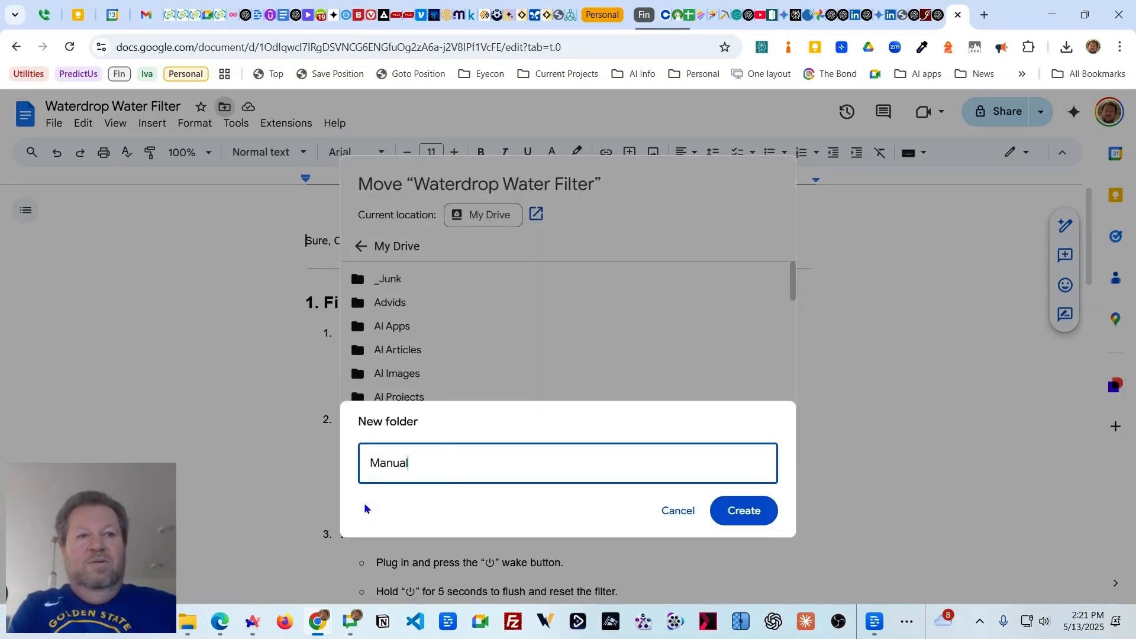
{"action": "key", "text": "Return"}
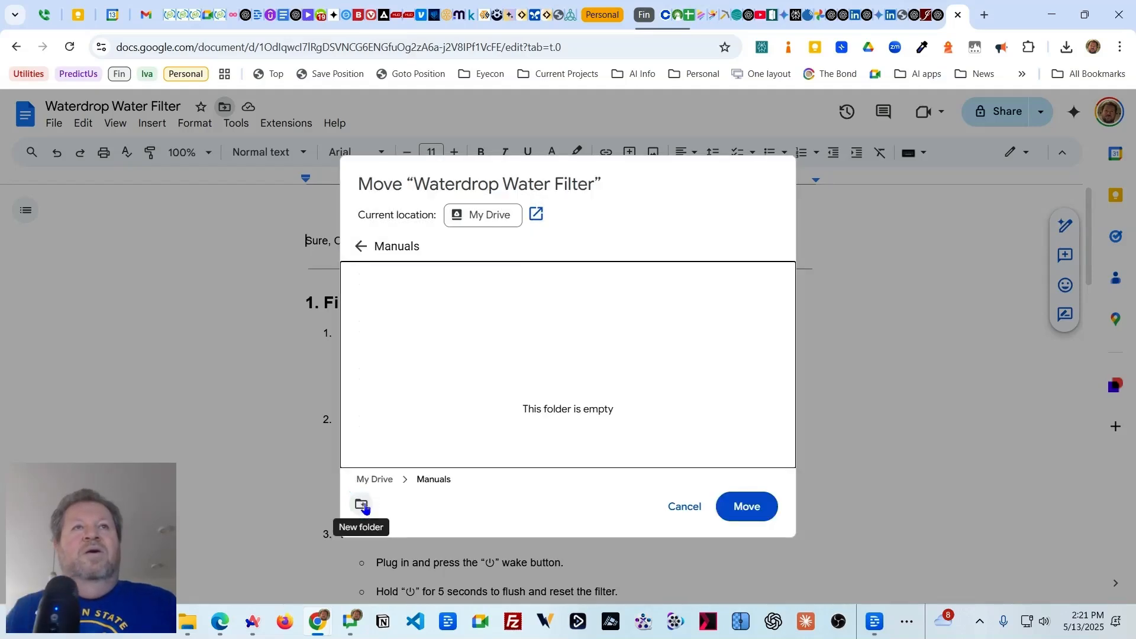
{"action": "left_click", "coordinate": [748, 507]}
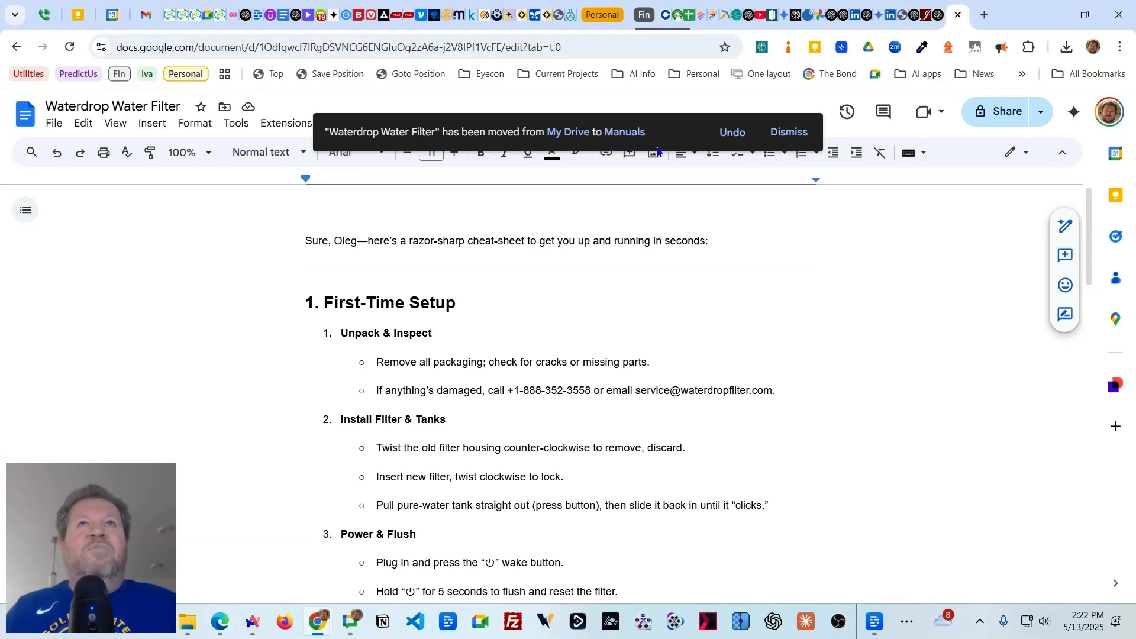
Look through the whole pasted document, from the first-time setup to the closing paragraph, and return to its beginning
{"action": "left_click", "coordinate": [900, 383]}
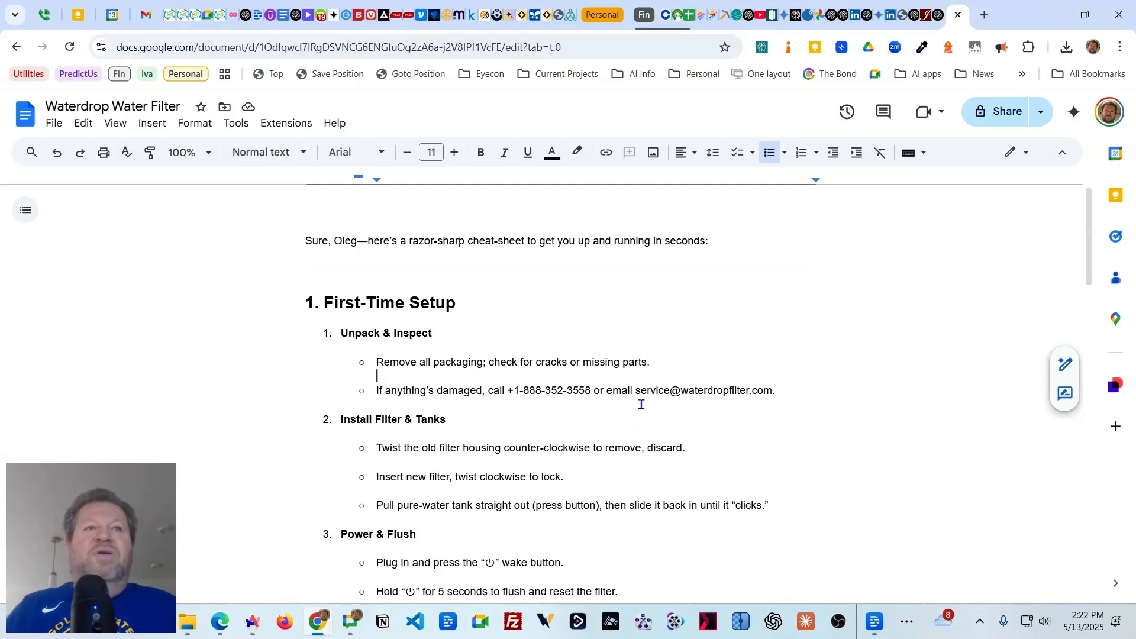
{"action": "scroll", "coordinate": [640, 404], "scroll_direction": "down", "scroll_amount": 1}
{"action": "scroll", "coordinate": [631, 396], "scroll_direction": "down", "scroll_amount": 9}
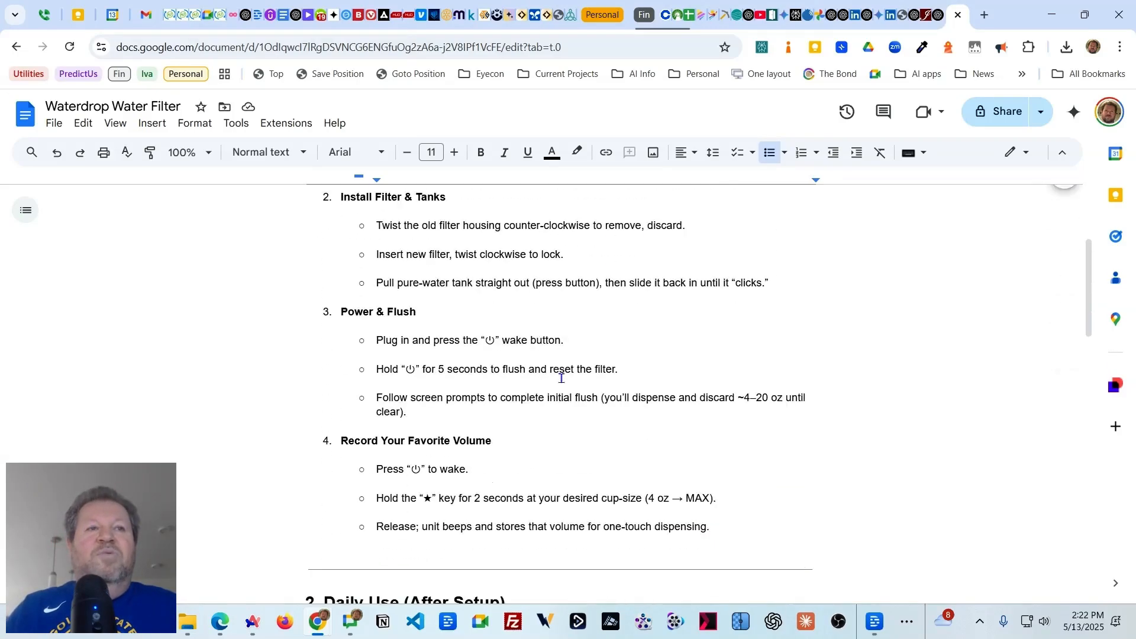
{"action": "scroll", "coordinate": [562, 378], "scroll_direction": "down", "scroll_amount": 9}
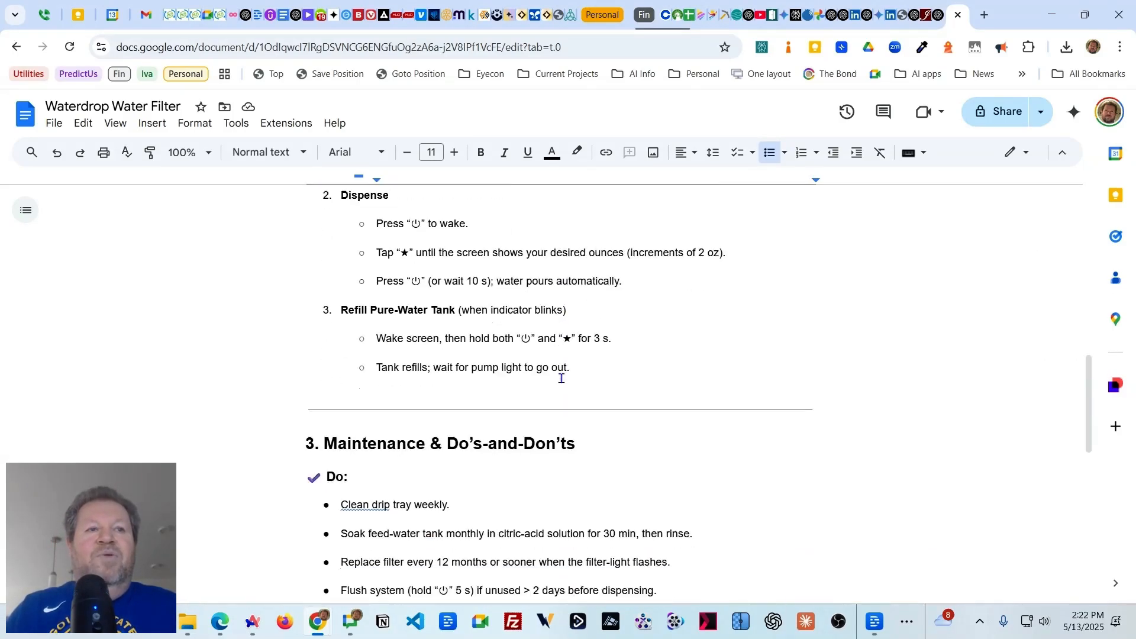
{"action": "scroll", "coordinate": [562, 378], "scroll_direction": "down", "scroll_amount": 5}
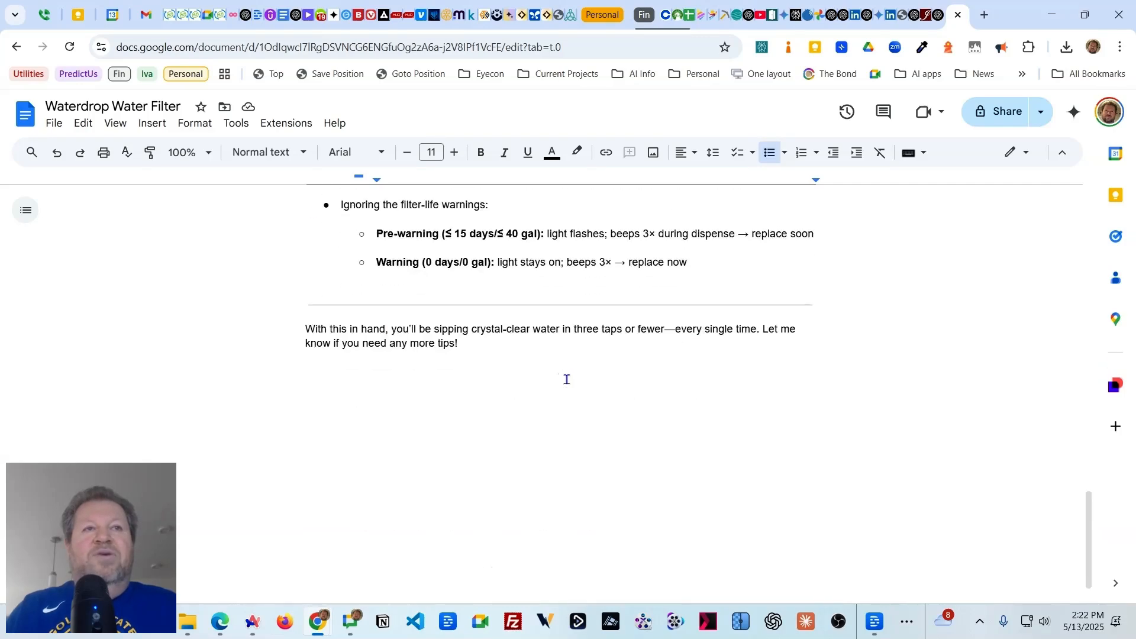
{"action": "scroll", "coordinate": [567, 383], "scroll_direction": "up", "scroll_amount": 20}
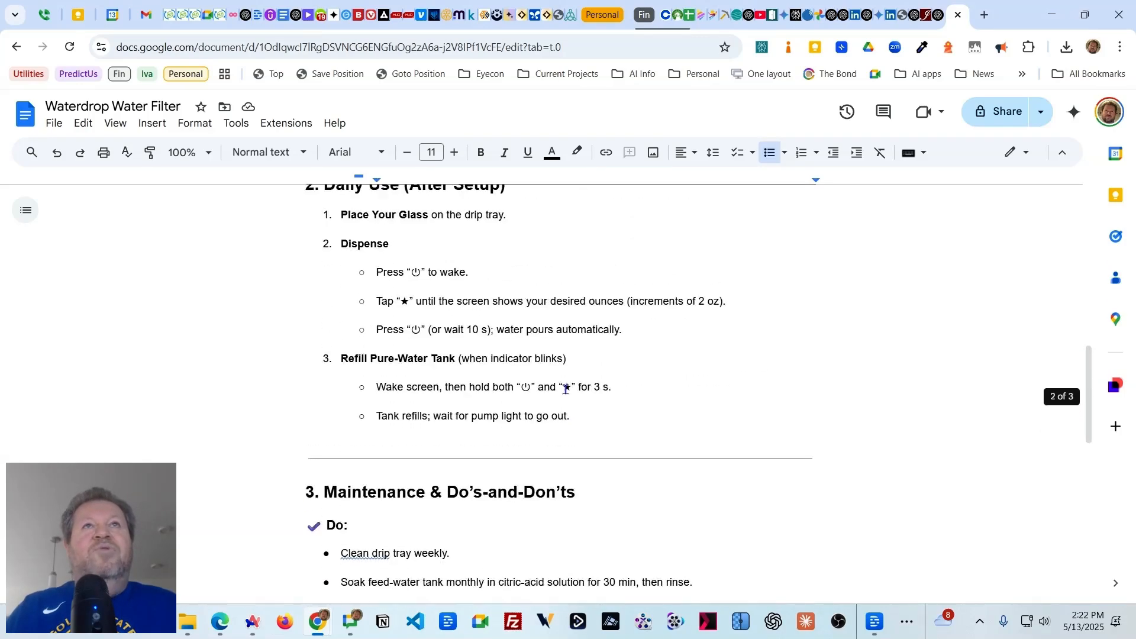
{"action": "scroll", "coordinate": [565, 391], "scroll_direction": "up", "scroll_amount": 2}
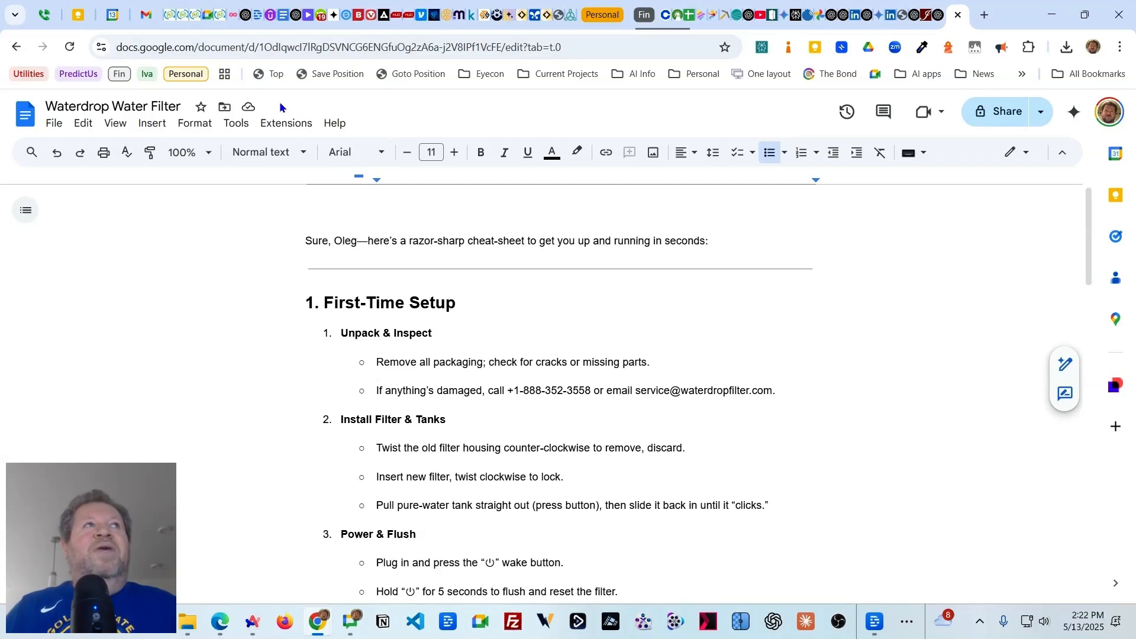
Switch to Google Keep in a new browser tab and start a note titled "Waterdrop Water Filter"
{"action": "left_click", "coordinate": [983, 16]}
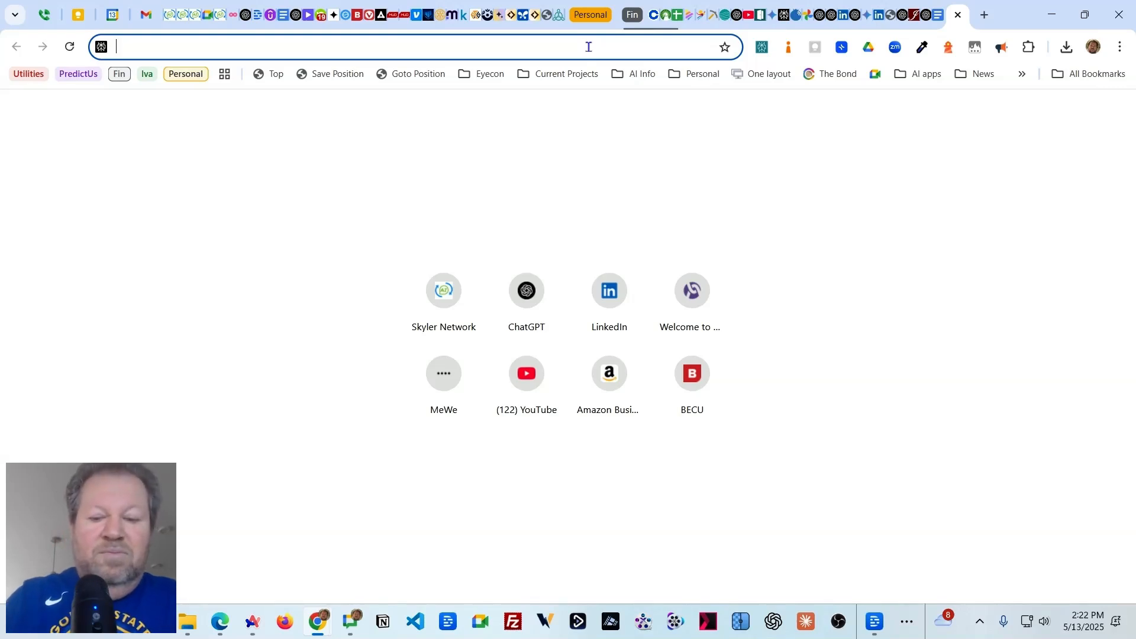
{"action": "type", "text": "keep"}
{"action": "key", "text": "Return"}
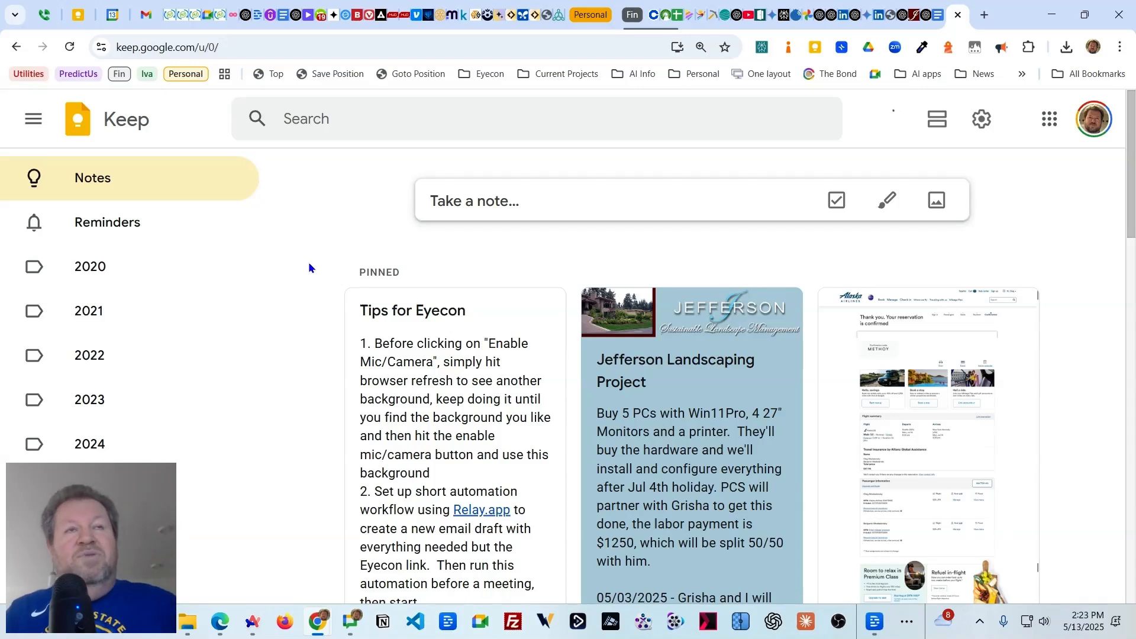
{"action": "left_click", "coordinate": [499, 208]}
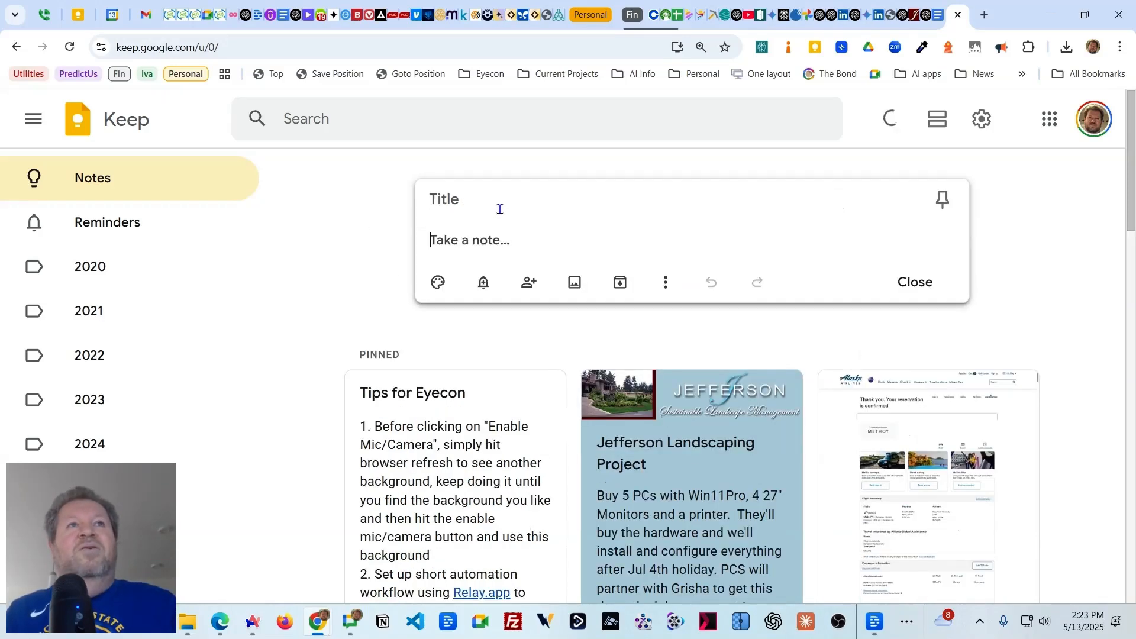
{"action": "left_click", "coordinate": [445, 195]}
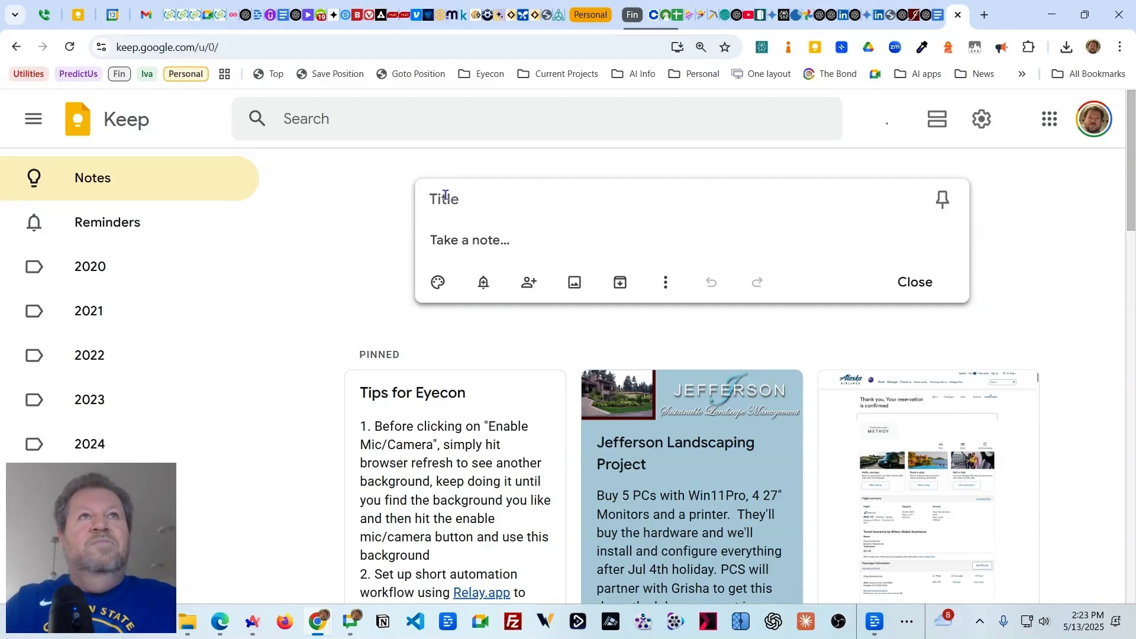
{"action": "type", "text": "Waterdrop "}
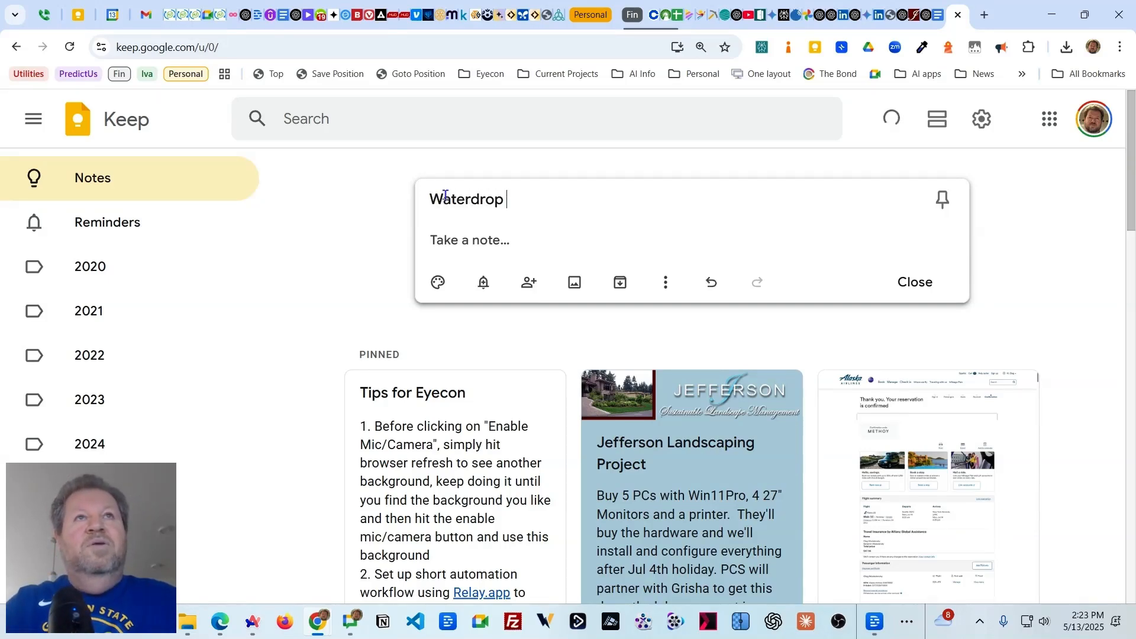
{"action": "type", "text": "Water Fileter"}
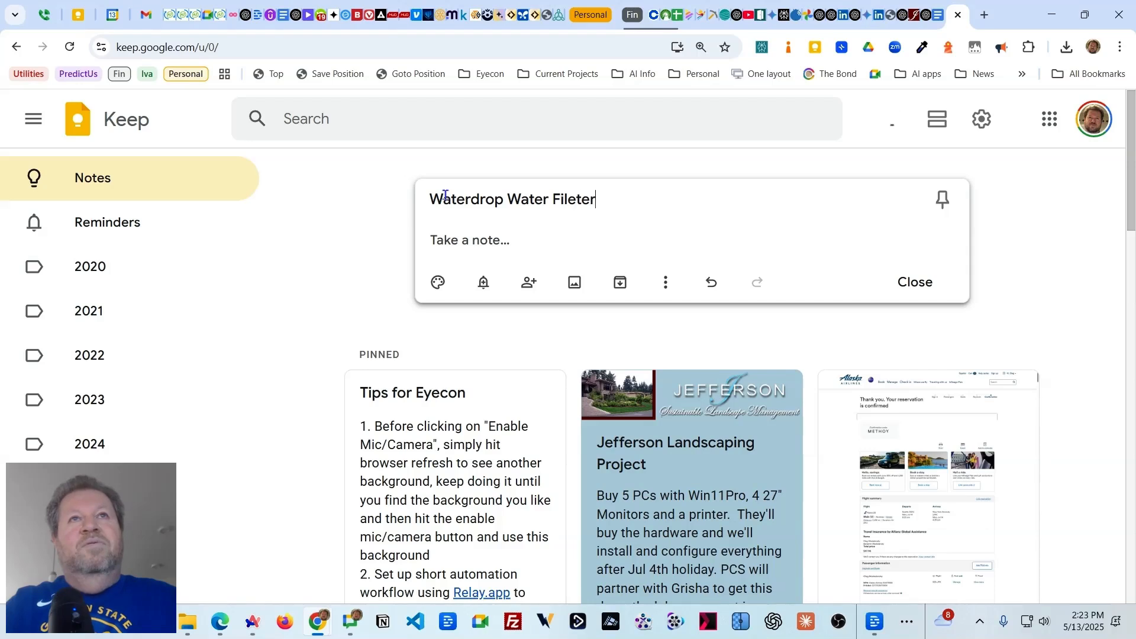
{"action": "key", "text": "BackSpace"}
{"action": "key", "text": "BackSpace"}
{"action": "key", "text": "BackSpace"}
{"action": "key", "text": "BackSpace"}
{"action": "type", "text": "te"}
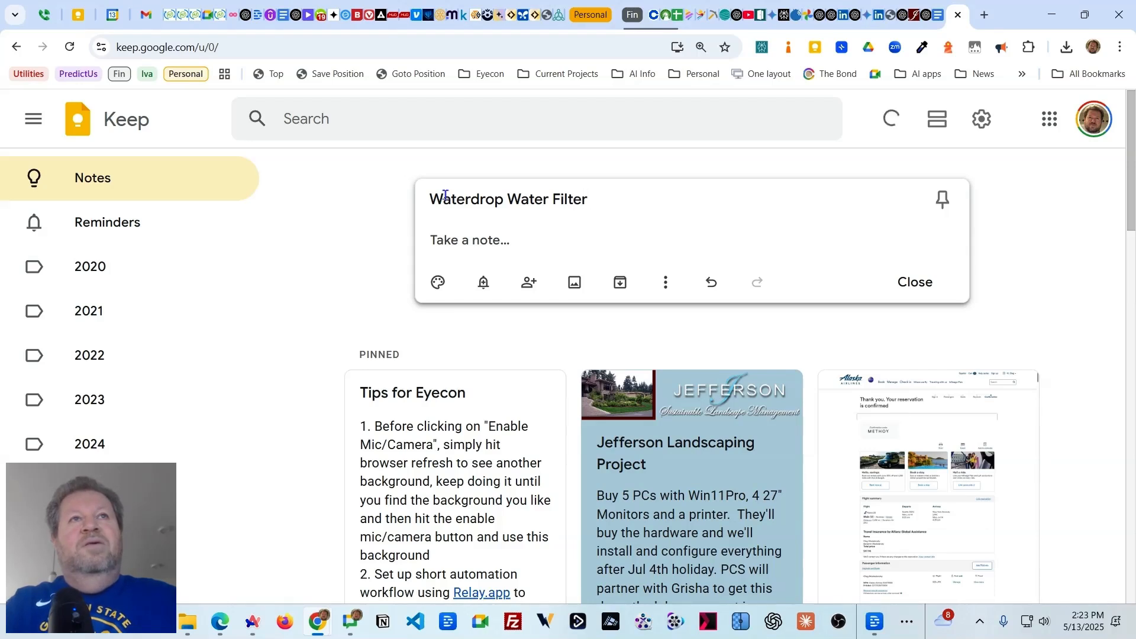
Enter "05/13/2025 - Purchased via Amazon" as the note's text, followed by a new line
{"action": "key", "text": "Return"}
{"action": "type", "text": "05/"}
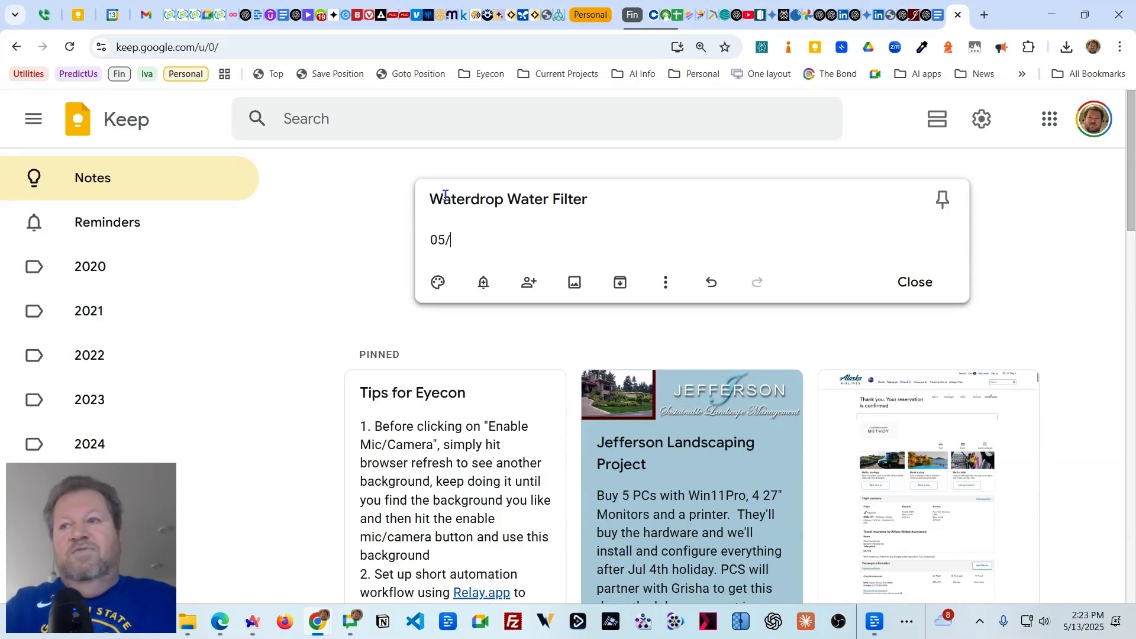
{"action": "type", "text": "13/2025"}
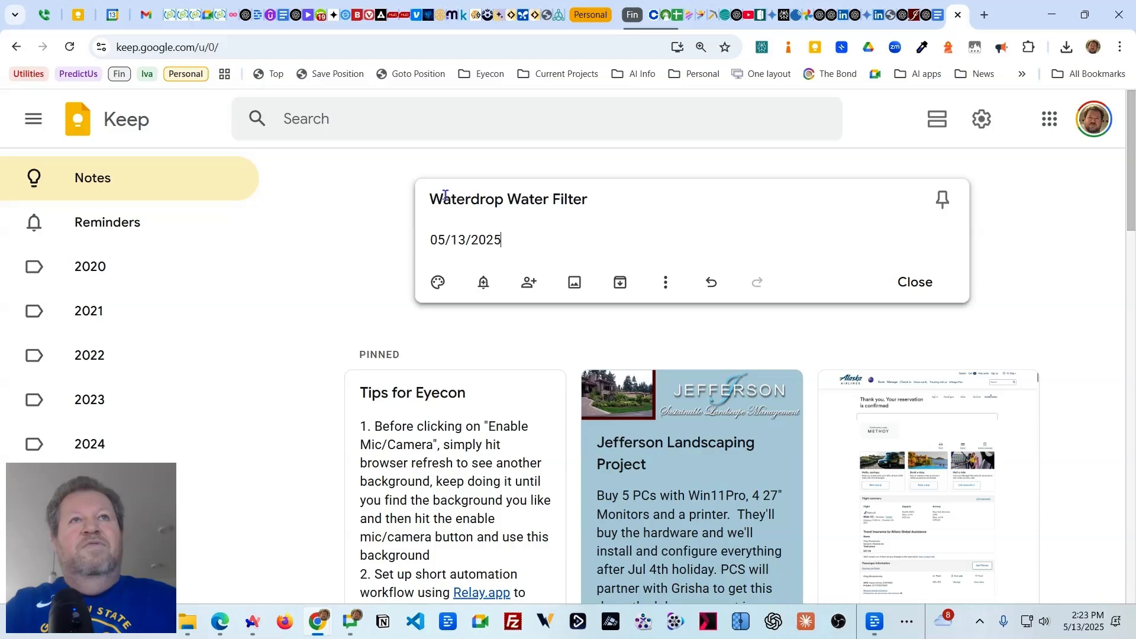
{"action": "type", "text": " - Pu"}
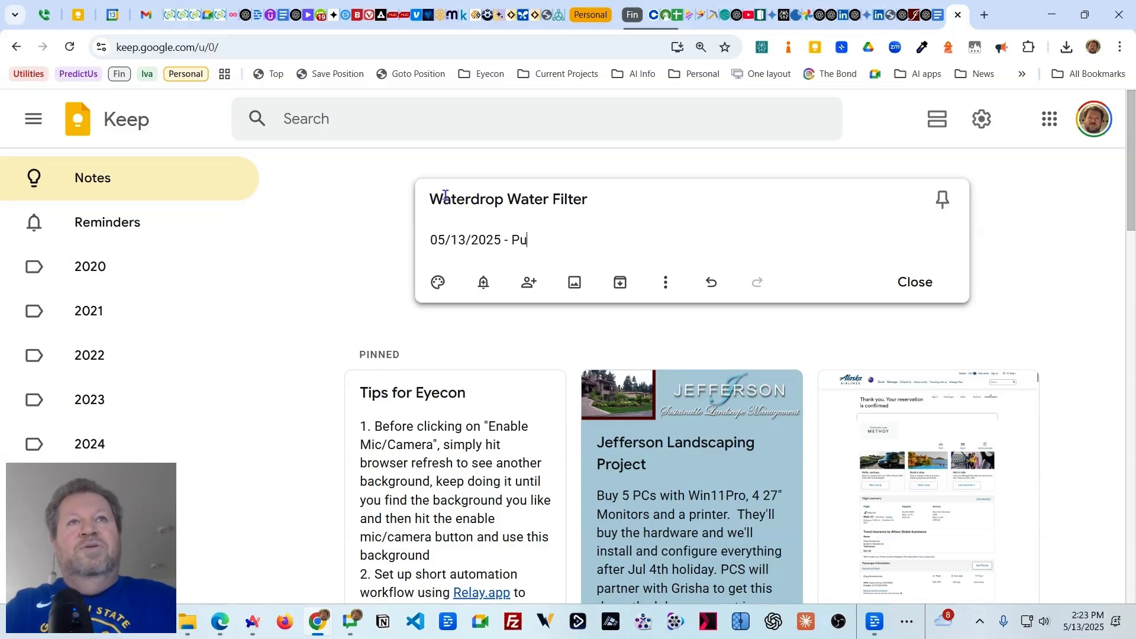
{"action": "type", "text": "rchased via Amazon"}
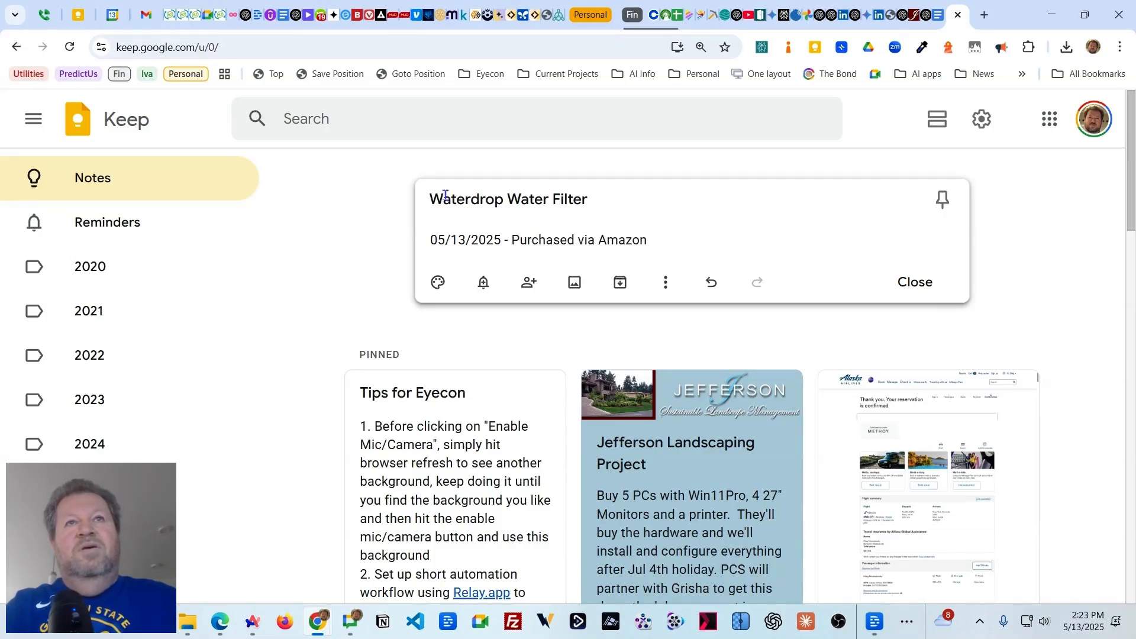
{"action": "key", "text": "Return"}
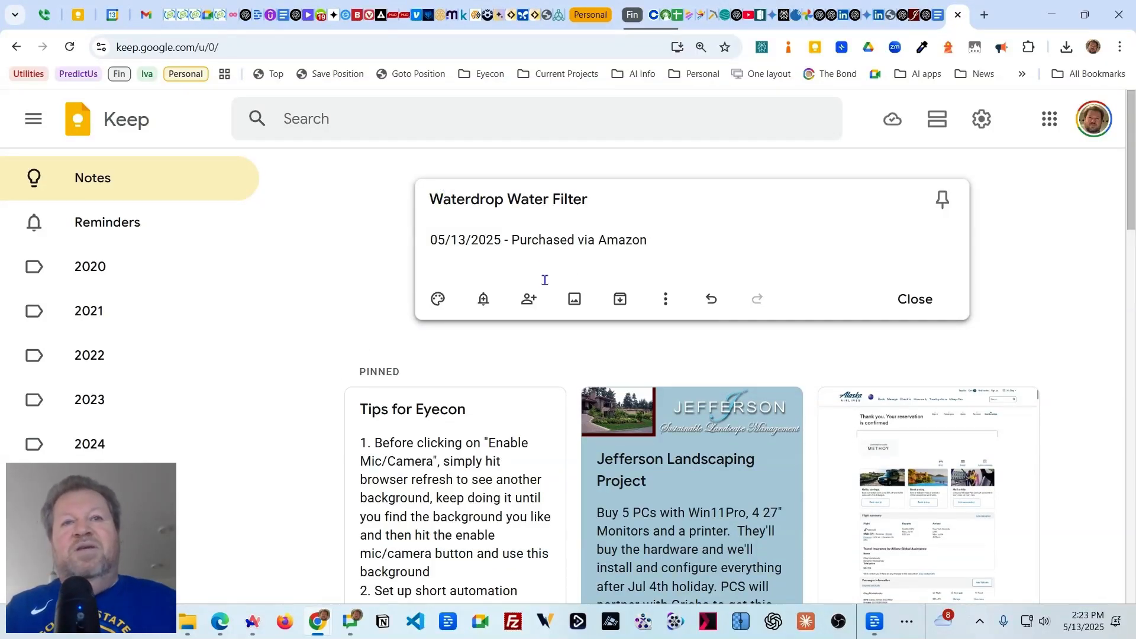
Browse the pinned notes and view the Jefferson Landscaping Project note as an example of dated entries, then close it
{"action": "scroll", "coordinate": [700, 345], "scroll_direction": "down", "scroll_amount": 5}
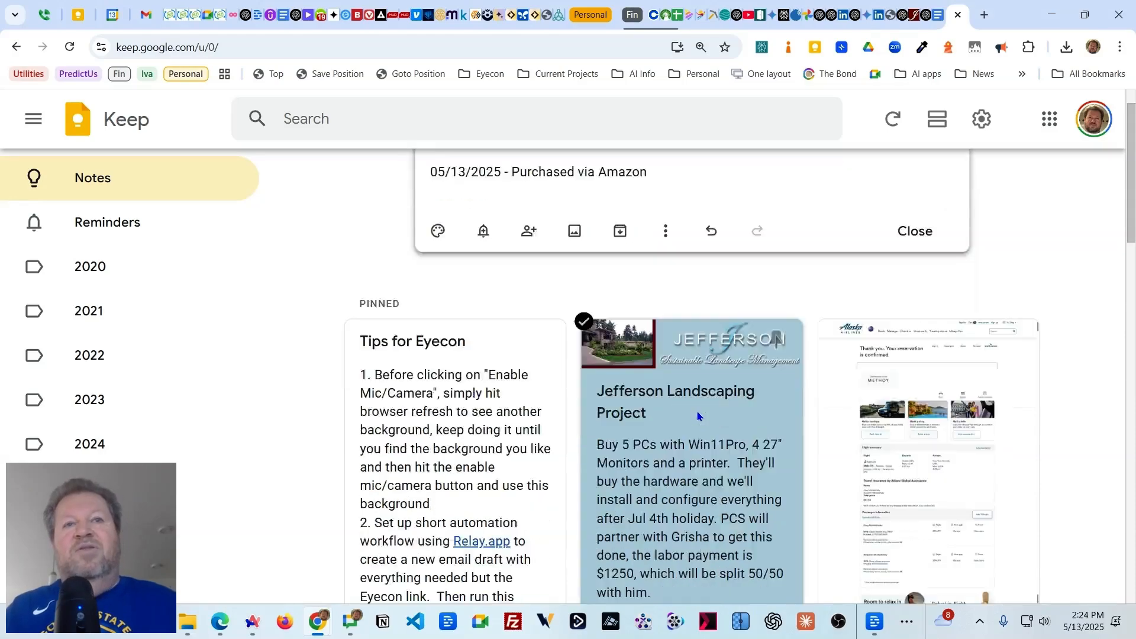
{"action": "scroll", "coordinate": [693, 415], "scroll_direction": "up", "scroll_amount": 3}
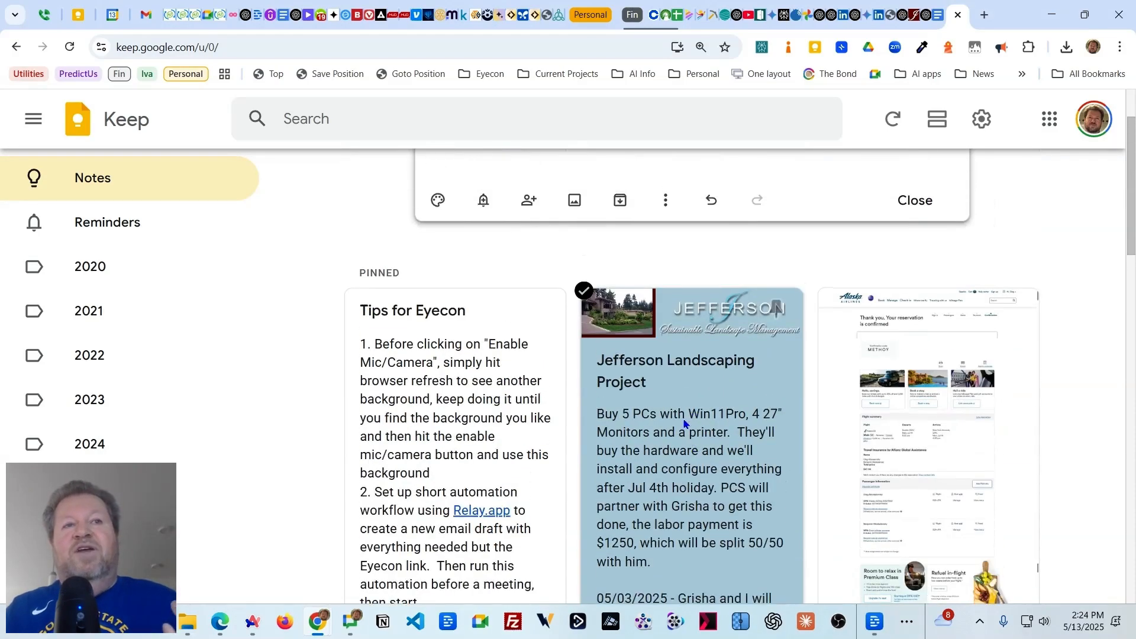
{"action": "scroll", "coordinate": [679, 425], "scroll_direction": "down", "scroll_amount": 5}
{"action": "scroll", "coordinate": [660, 419], "scroll_direction": "down", "scroll_amount": 6}
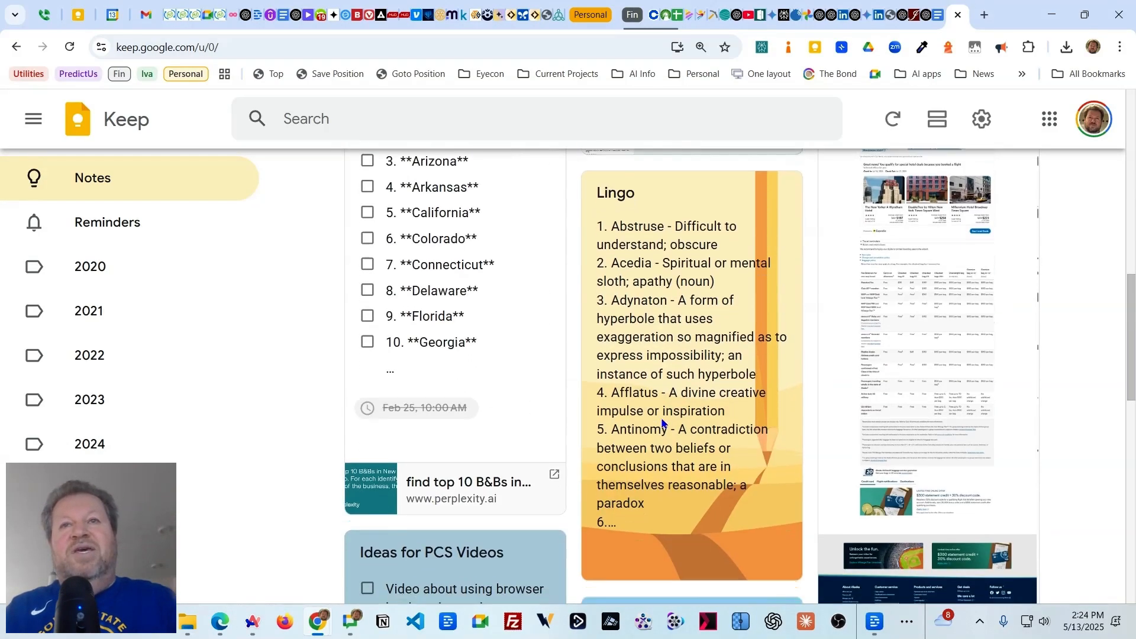
{"action": "scroll", "coordinate": [657, 419], "scroll_direction": "up", "scroll_amount": 5}
{"action": "scroll", "coordinate": [656, 419], "scroll_direction": "up", "scroll_amount": 6}
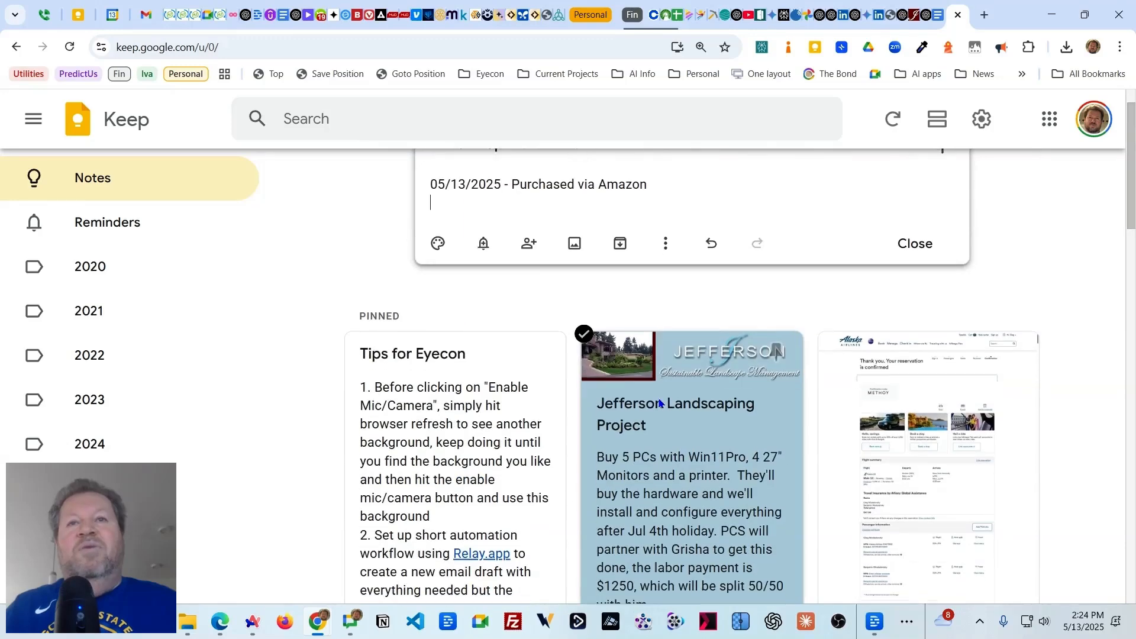
{"action": "scroll", "coordinate": [725, 367], "scroll_direction": "down", "scroll_amount": 3}
{"action": "left_click", "coordinate": [726, 368]}
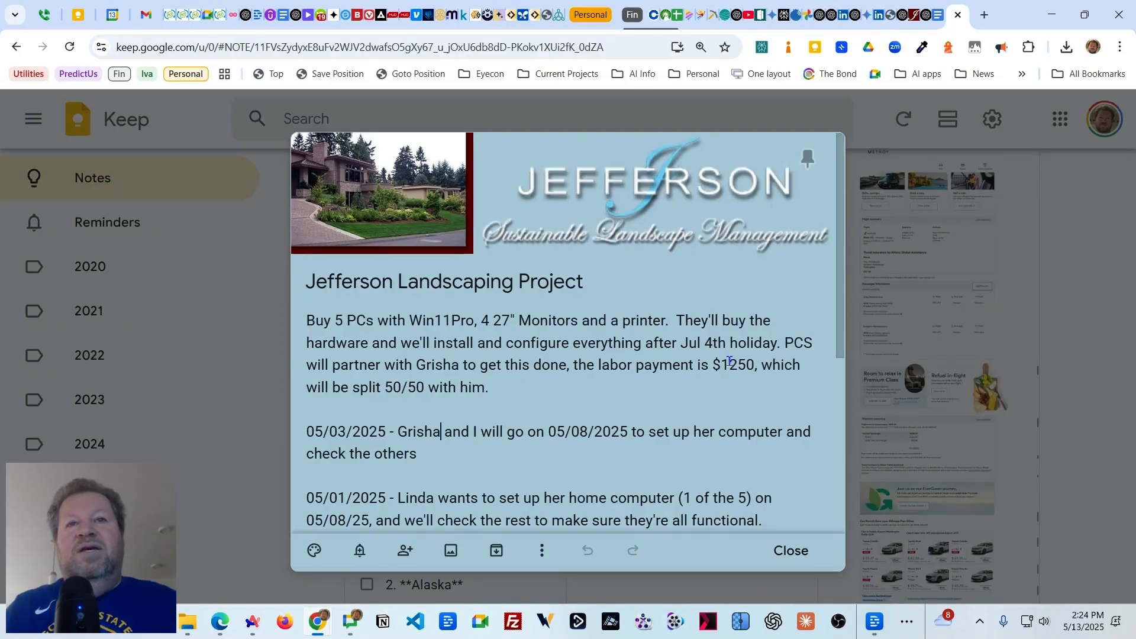
{"action": "left_click", "coordinate": [929, 222]}
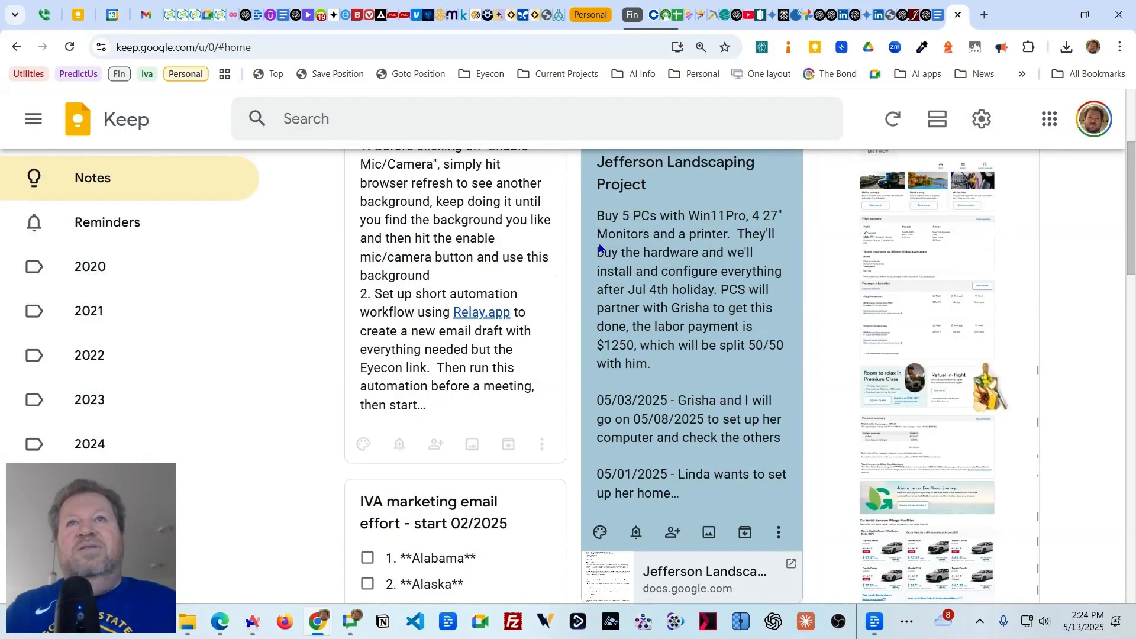
{"action": "scroll", "coordinate": [738, 358], "scroll_direction": "up", "scroll_amount": 3}
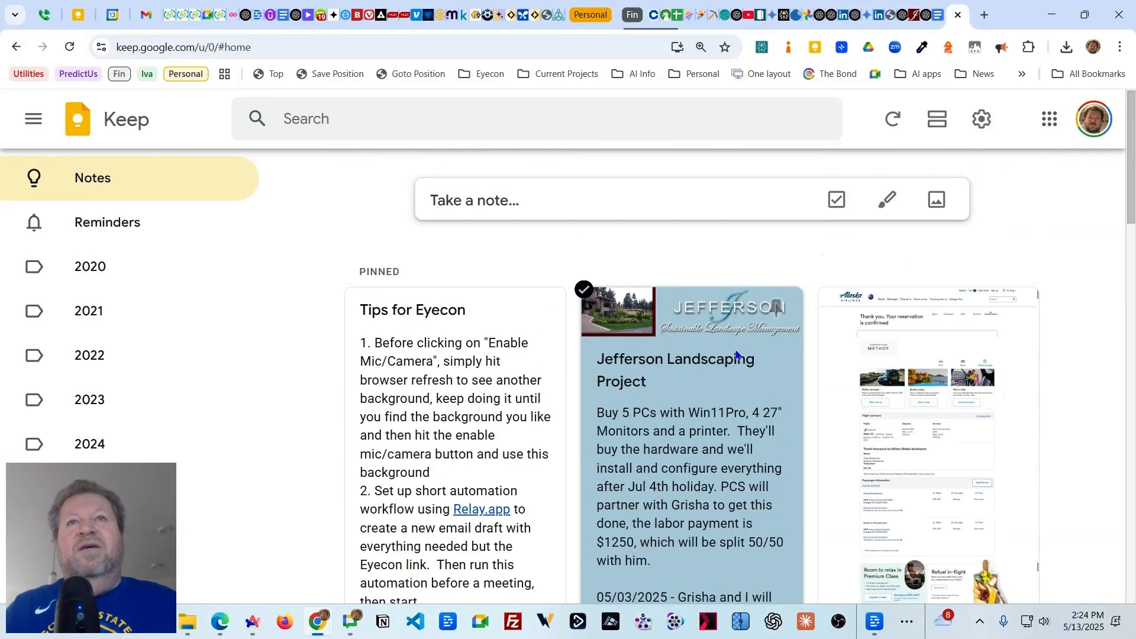
Open the Waterdrop Water Filter note among the unpinned notes, add the Manuals label to it and close it
{"action": "scroll", "coordinate": [515, 420], "scroll_direction": "down", "scroll_amount": 2}
{"action": "scroll", "coordinate": [515, 420], "scroll_direction": "down", "scroll_amount": 15}
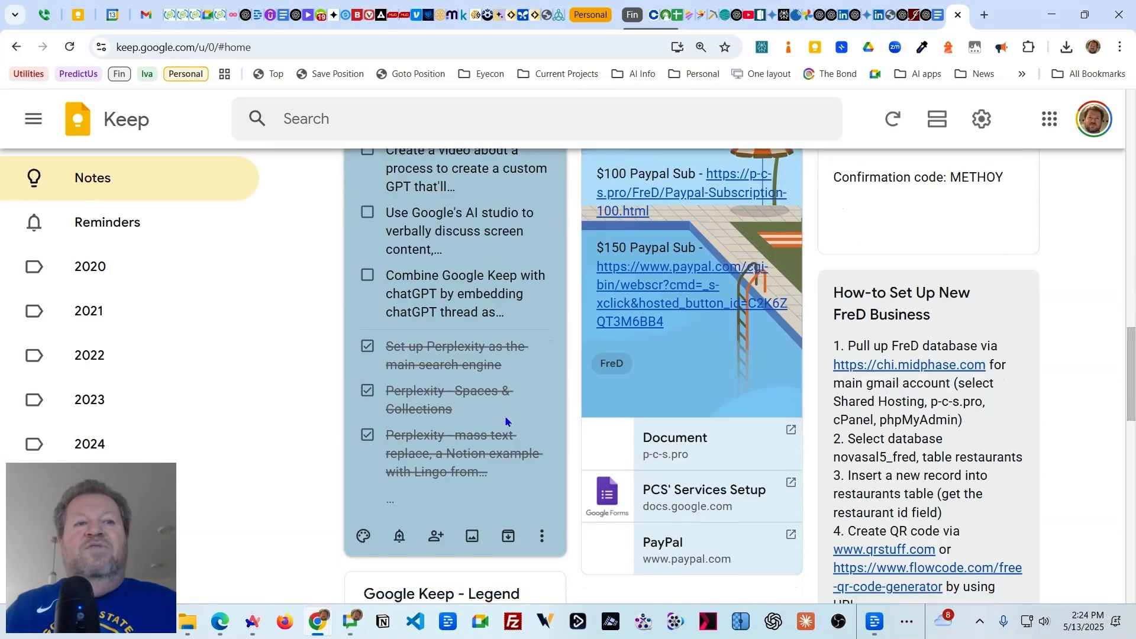
{"action": "scroll", "coordinate": [497, 408], "scroll_direction": "down", "scroll_amount": 4}
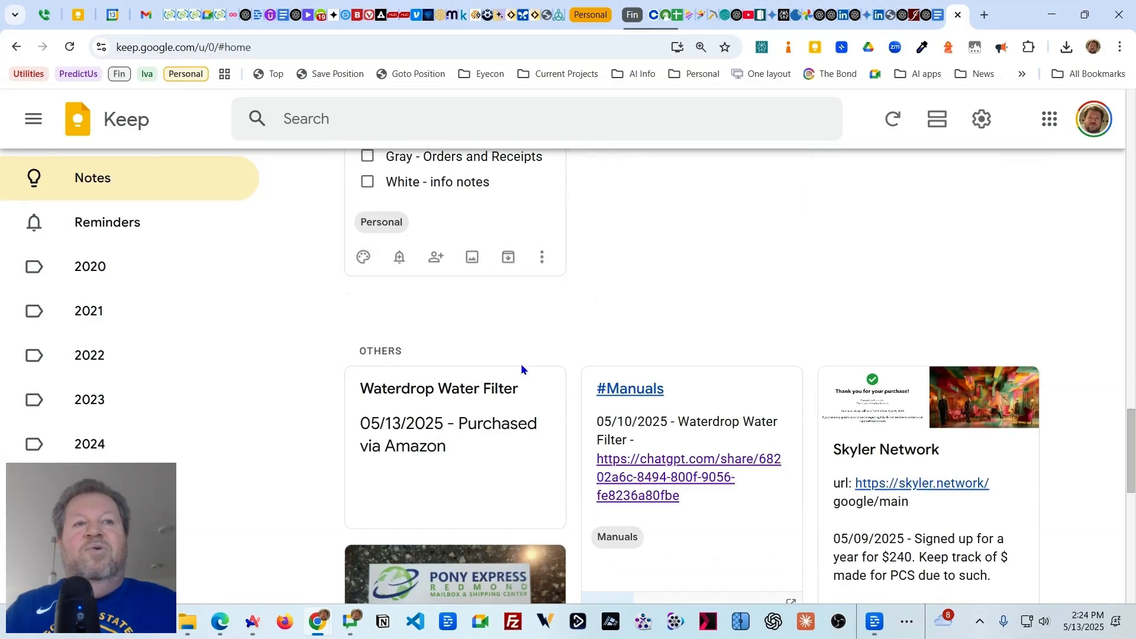
{"action": "left_click", "coordinate": [516, 422]}
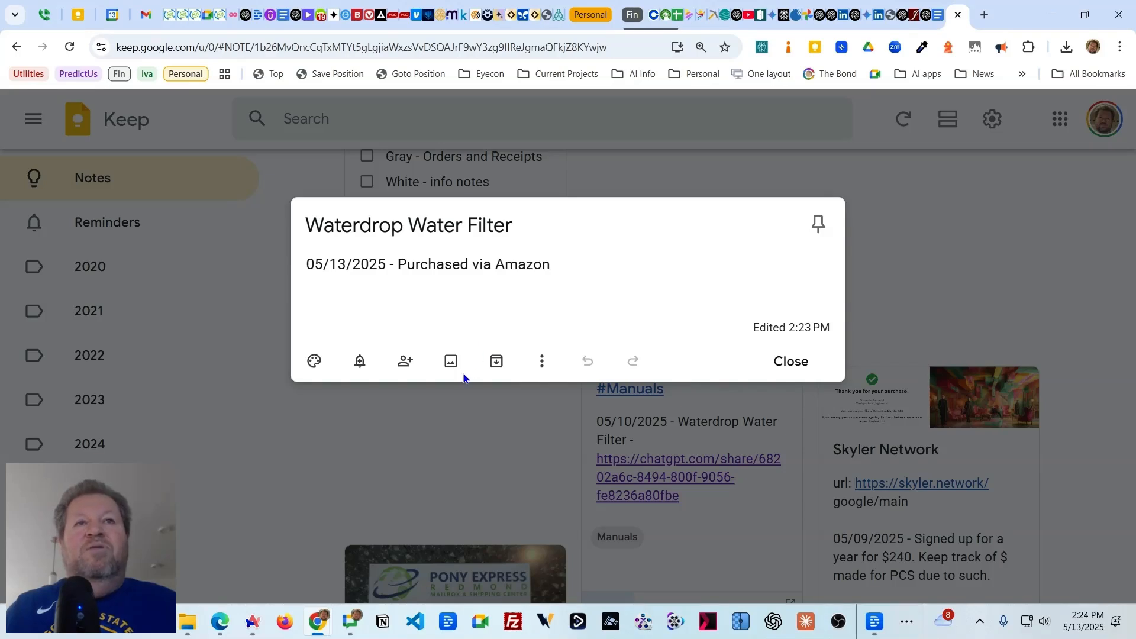
{"action": "left_click", "coordinate": [541, 361]}
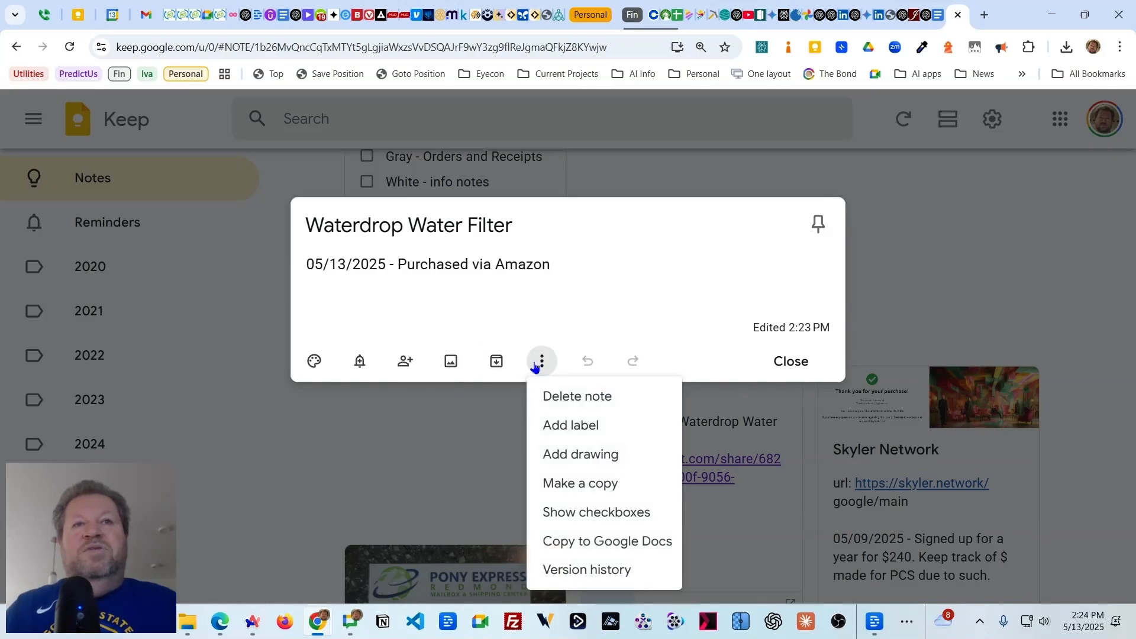
{"action": "left_click", "coordinate": [587, 426]}
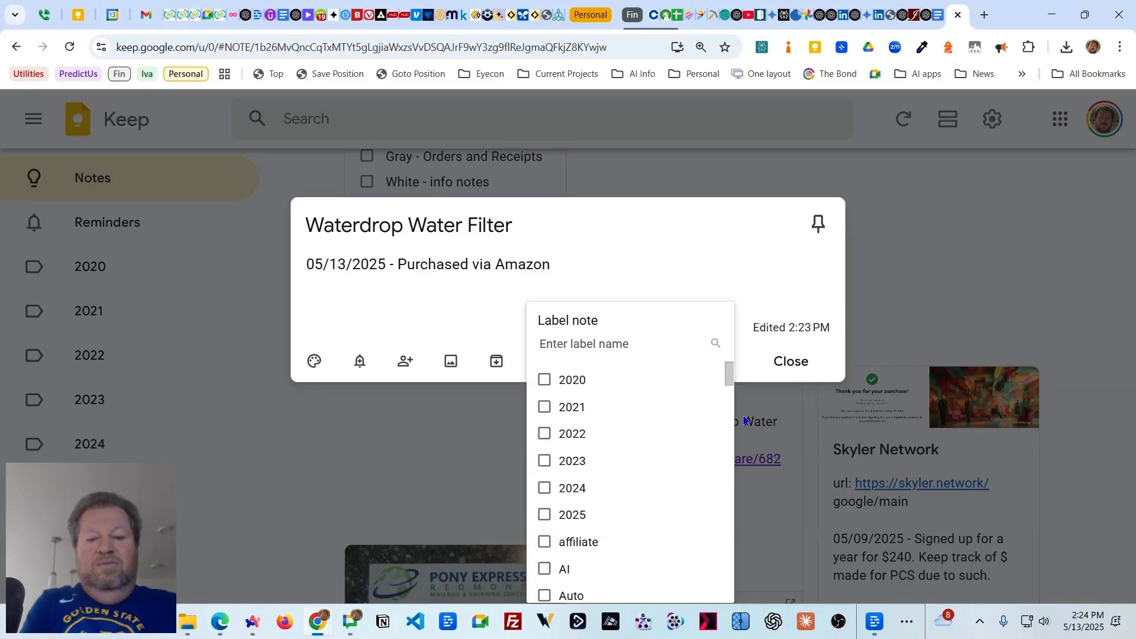
{"action": "type", "text": "Manuals"}
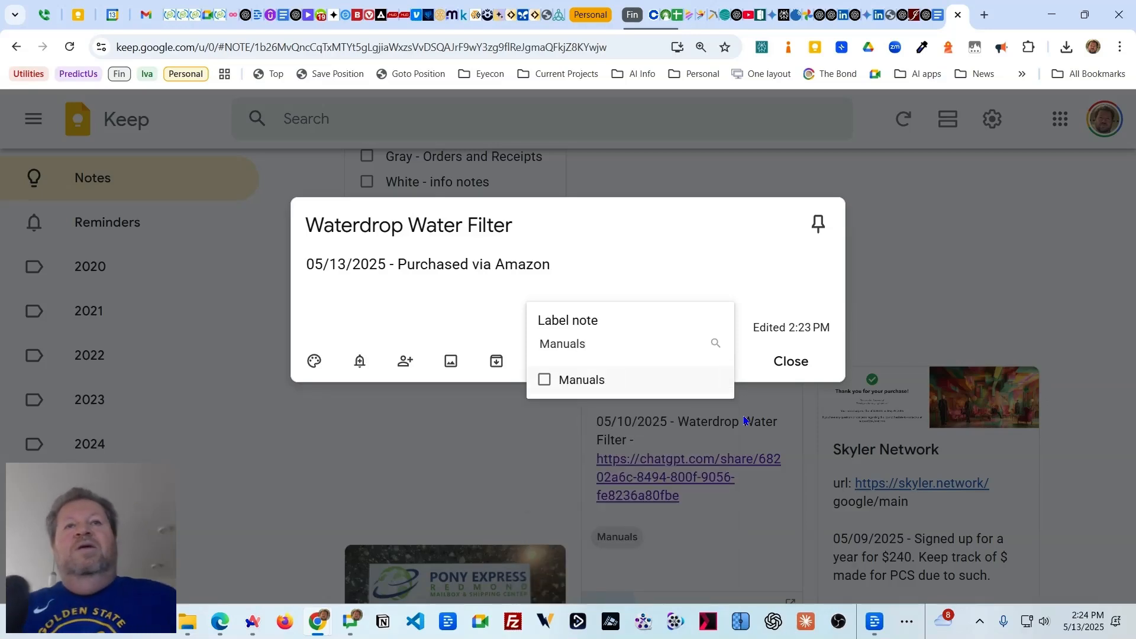
{"action": "left_click", "coordinate": [543, 380]}
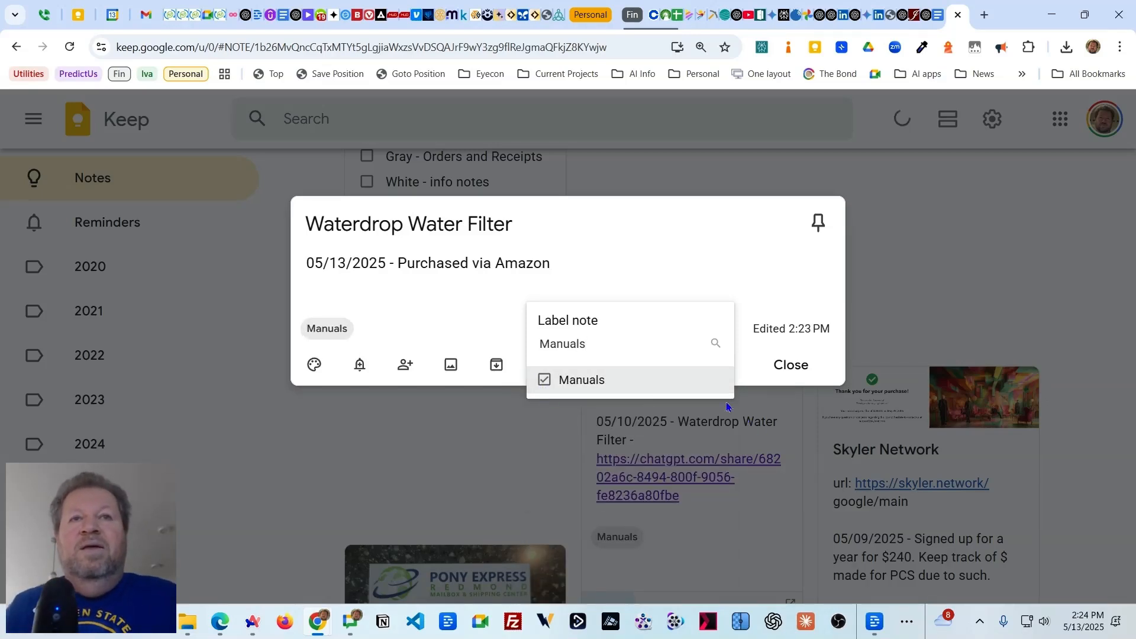
{"action": "left_click", "coordinate": [787, 368]}
{"action": "left_click", "coordinate": [775, 369]}
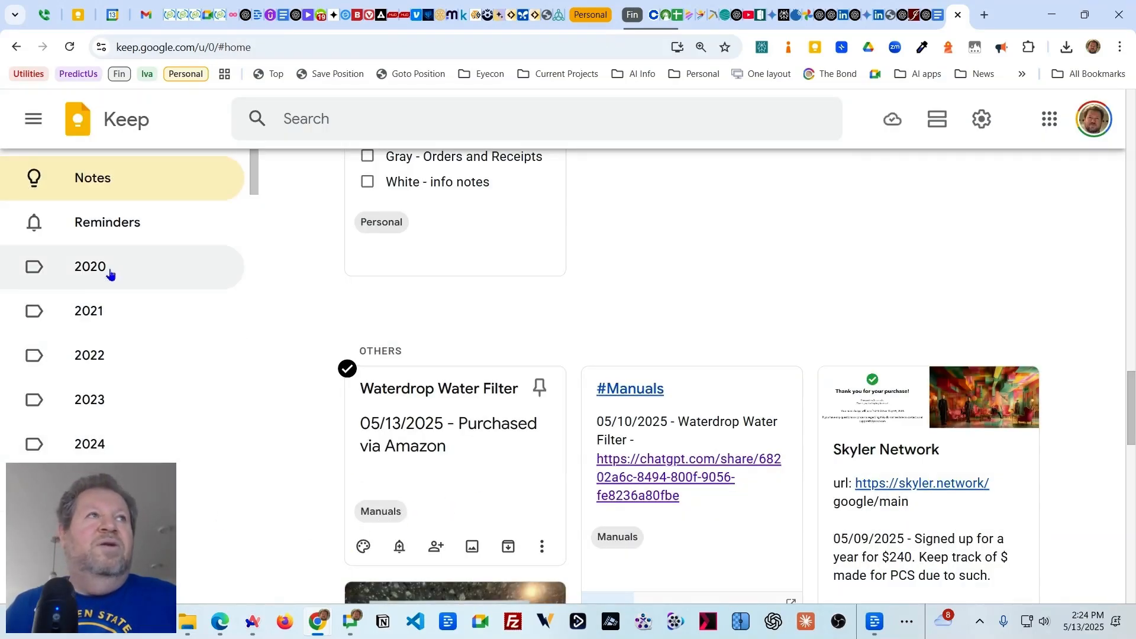
Find the Manuals label among the note labels and show only the notes filed under it
{"action": "left_click_drag", "start_coordinate": [257, 182], "coordinate": [226, 357]}
{"action": "scroll", "coordinate": [186, 338], "scroll_direction": "up", "scroll_amount": 3}
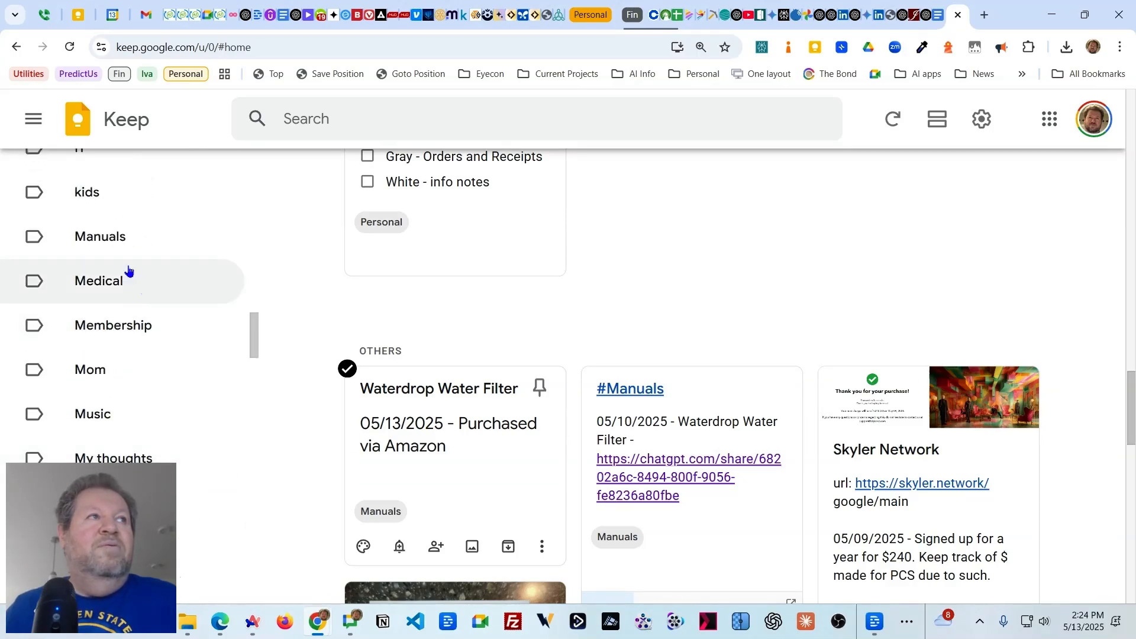
{"action": "left_click", "coordinate": [124, 244]}
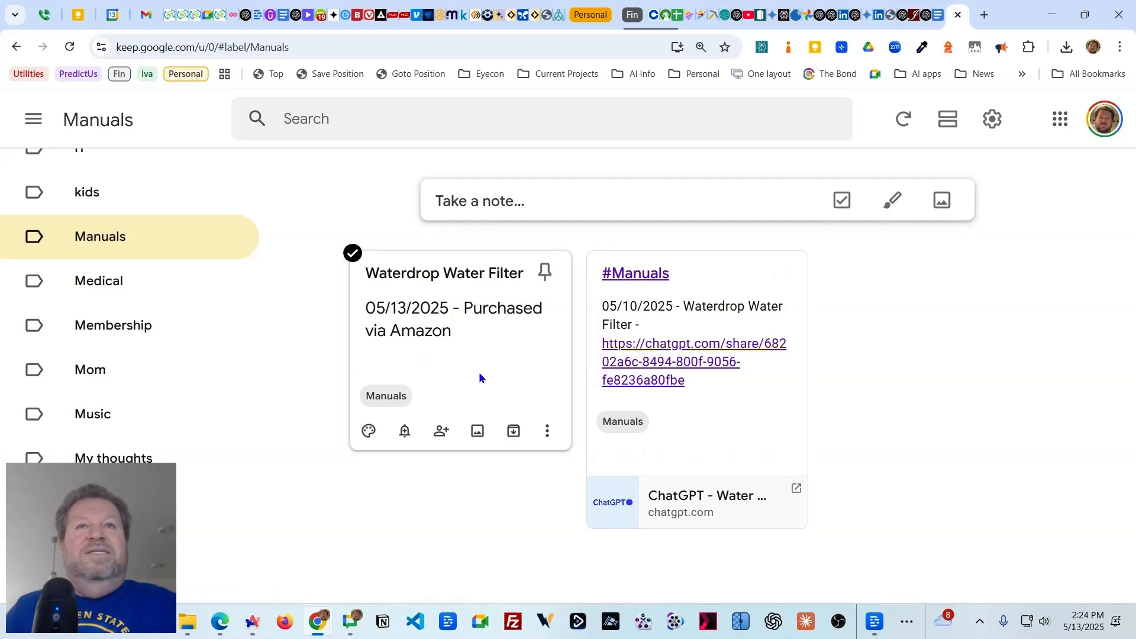
Open the shared ChatGPT link in the #Manuals note, skim the water filter instructions in the chat, and close the chat
{"action": "left_click", "coordinate": [694, 351]}
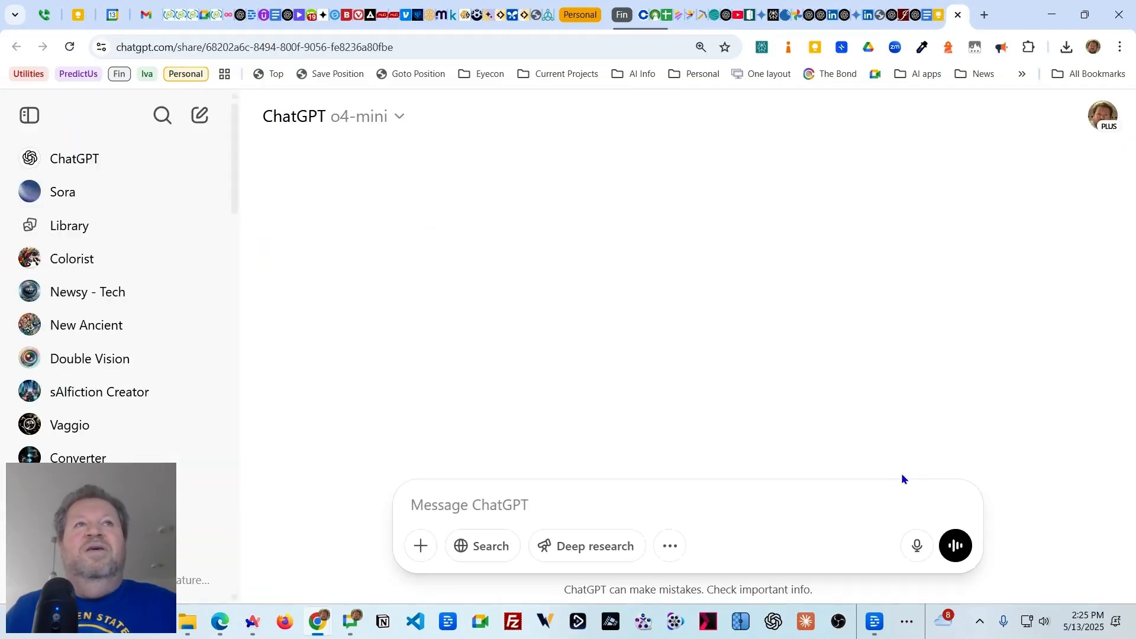
{"action": "scroll", "coordinate": [548, 245], "scroll_direction": "up", "scroll_amount": 10}
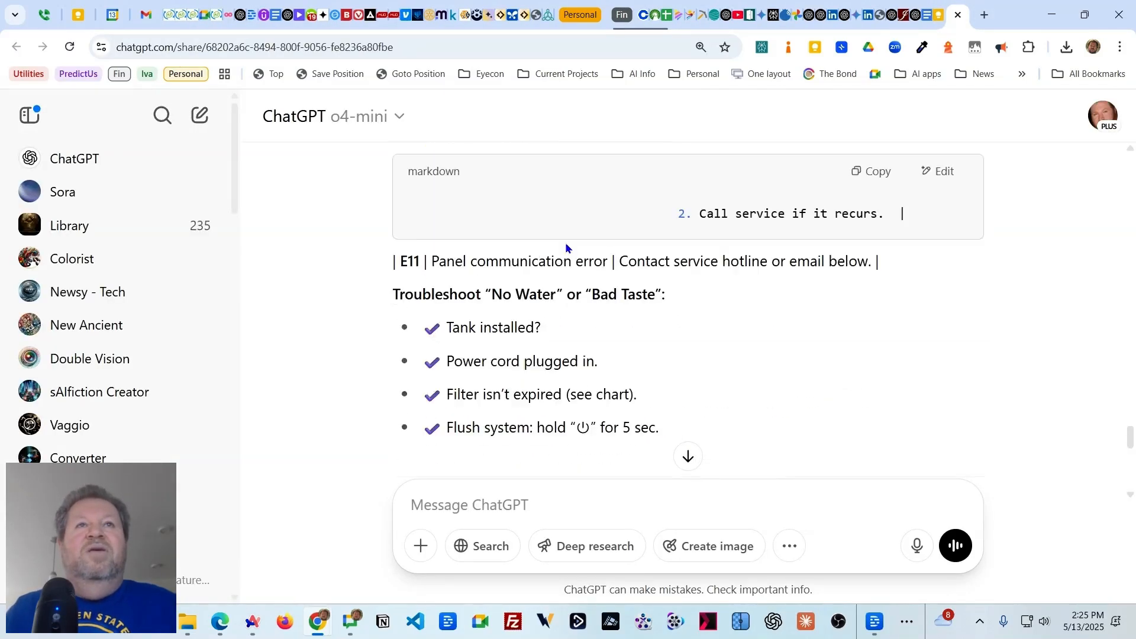
{"action": "scroll", "coordinate": [566, 243], "scroll_direction": "up", "scroll_amount": 10}
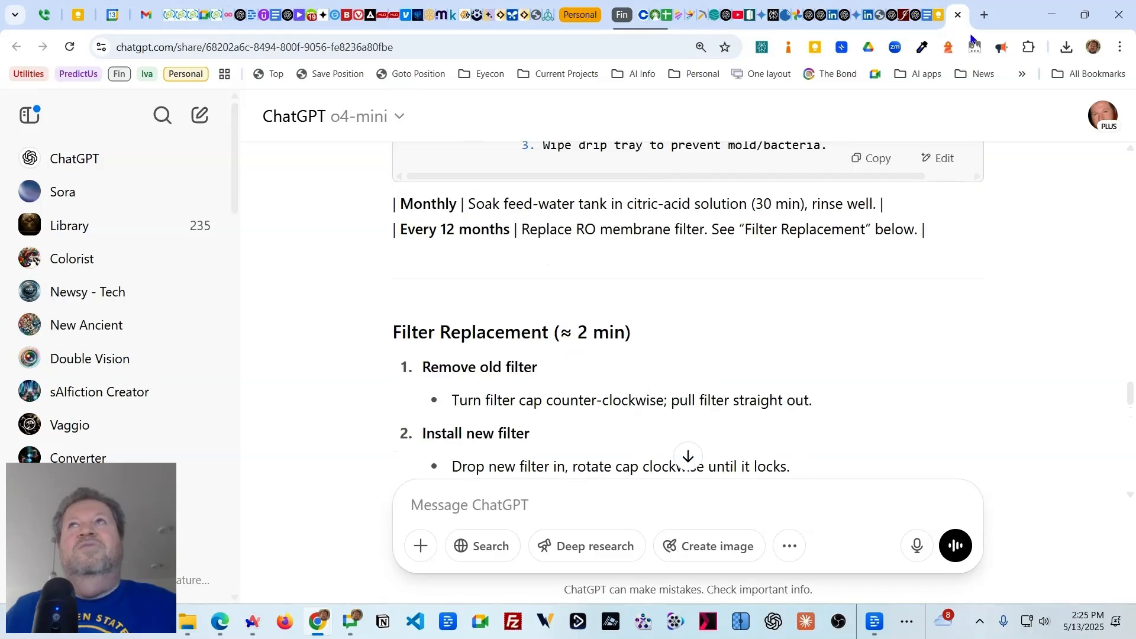
{"action": "left_click", "coordinate": [957, 16]}
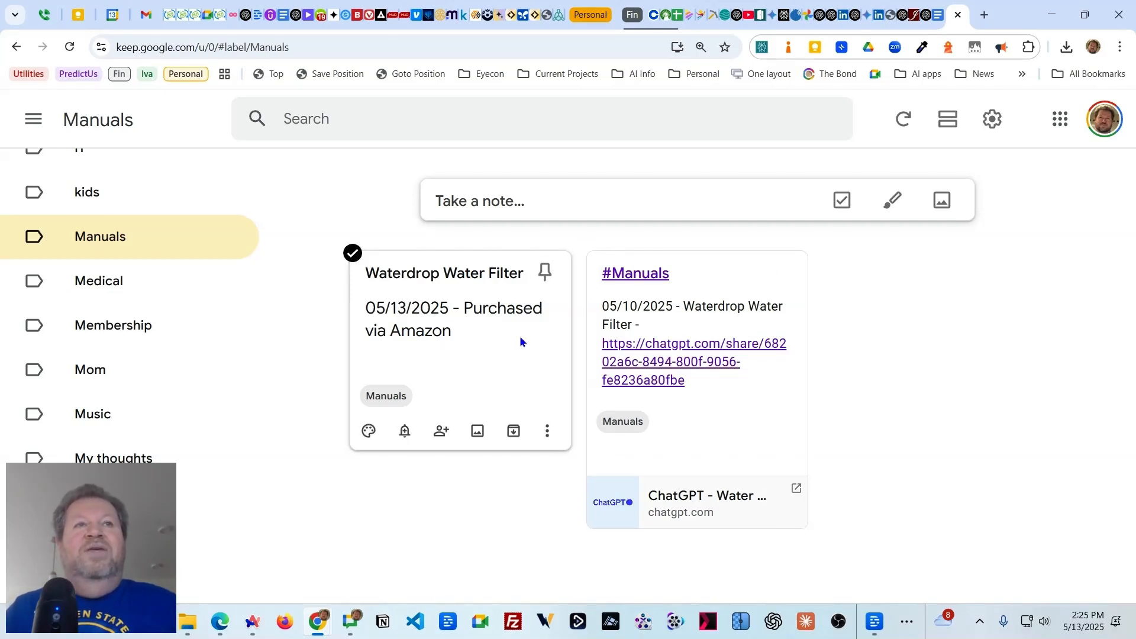
Open the Waterdrop Water Filter note and add the line "Google Doc link:" below the purchase entry
{"action": "left_click", "coordinate": [483, 334]}
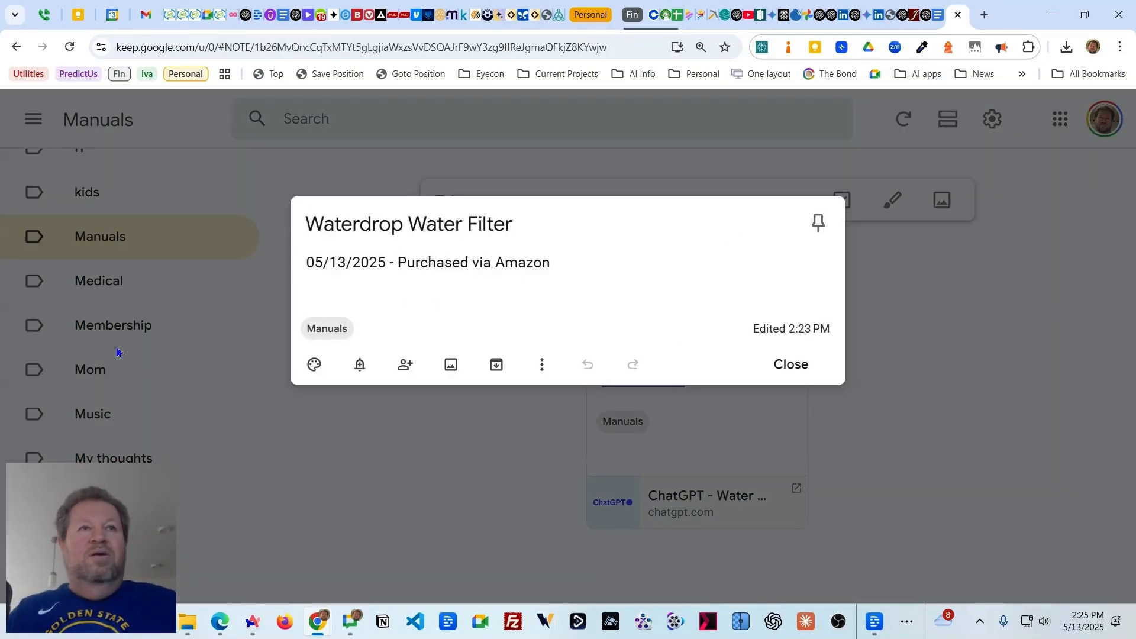
{"action": "left_click", "coordinate": [353, 286]}
{"action": "type", "text": "Goo"}
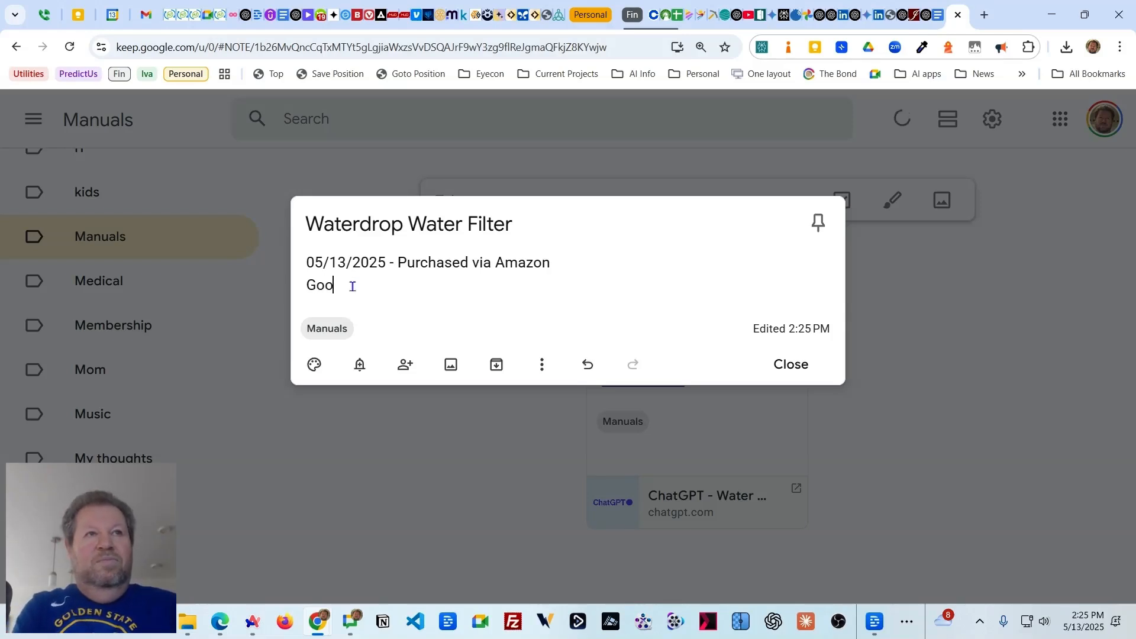
{"action": "type", "text": "gle Doc link:"}
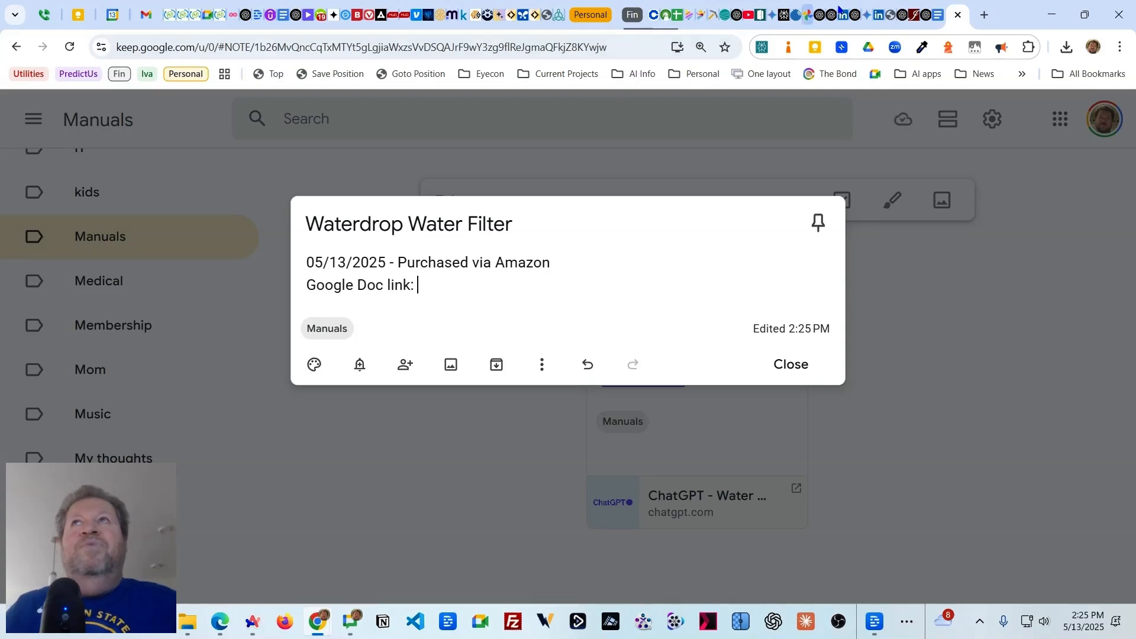
Copy the address of the Waterdrop Water Filter Google Doc, paste it after "Google Doc link:" in the Keep note, and close the note
{"action": "left_click", "coordinate": [938, 15]}
{"action": "left_click", "coordinate": [485, 49]}
{"action": "key", "text": "ctrl+c"}
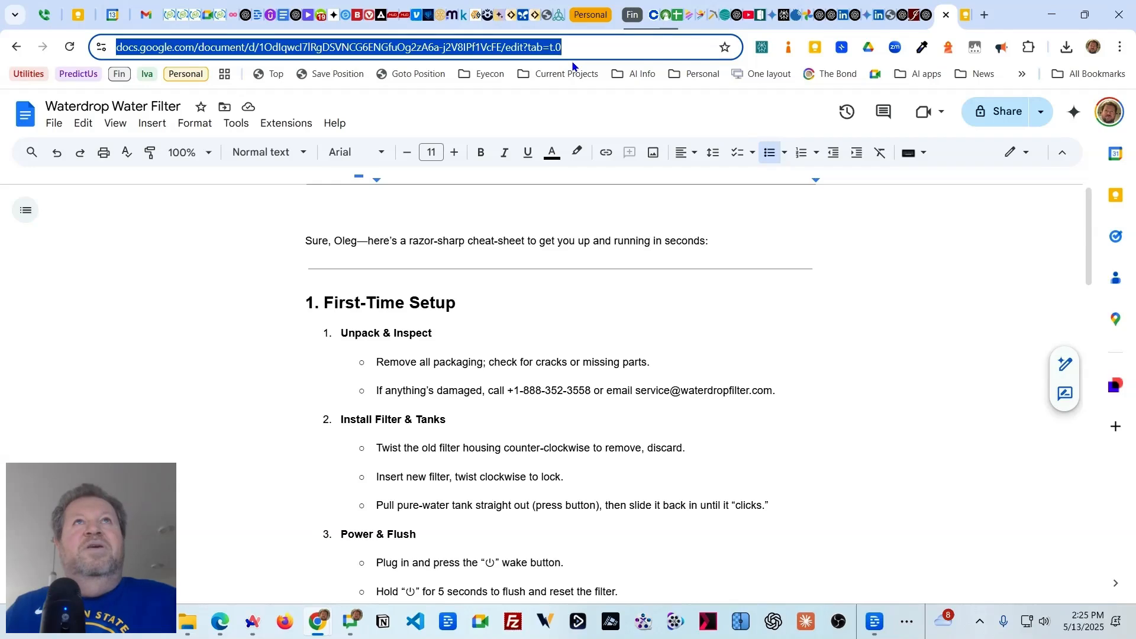
{"action": "left_click", "coordinate": [967, 15]}
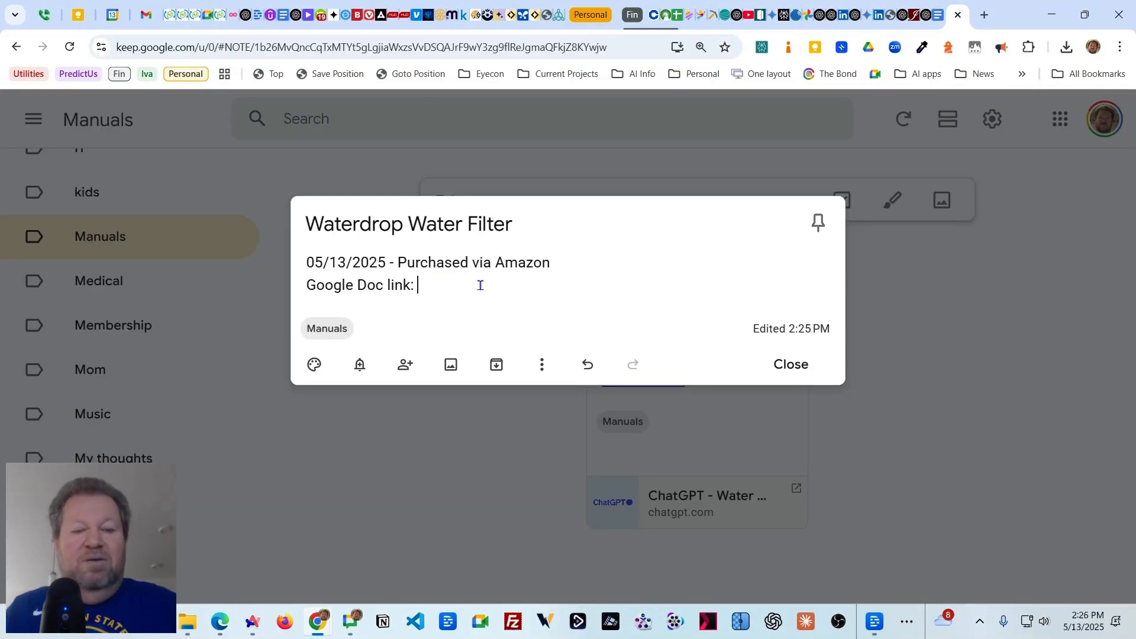
{"action": "key", "text": "ctrl+v"}
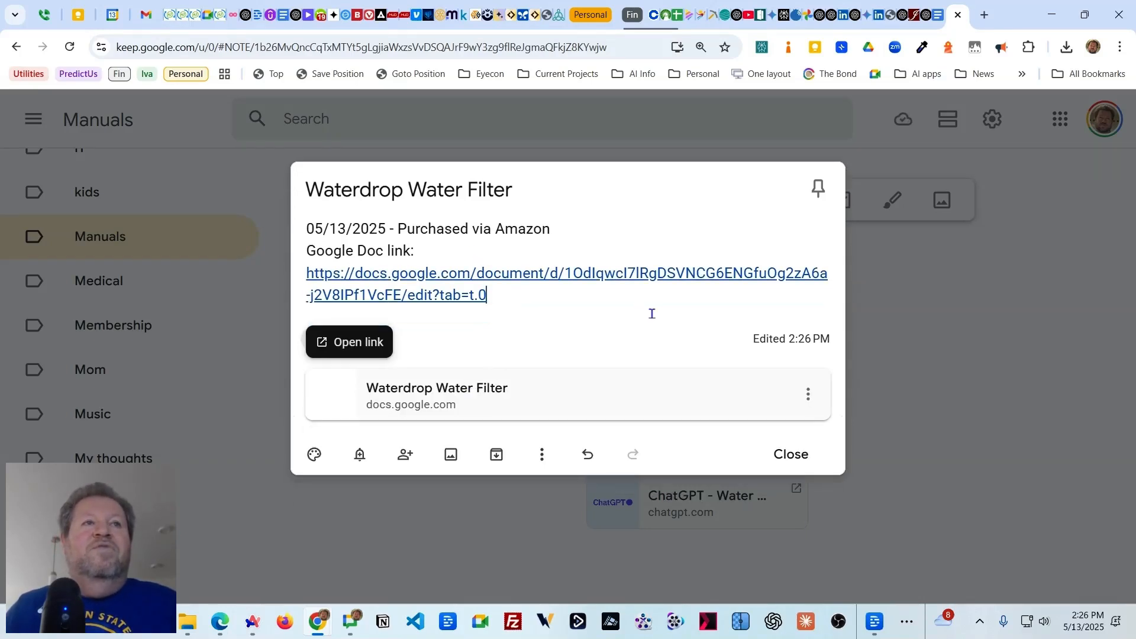
{"action": "left_click", "coordinate": [923, 319]}
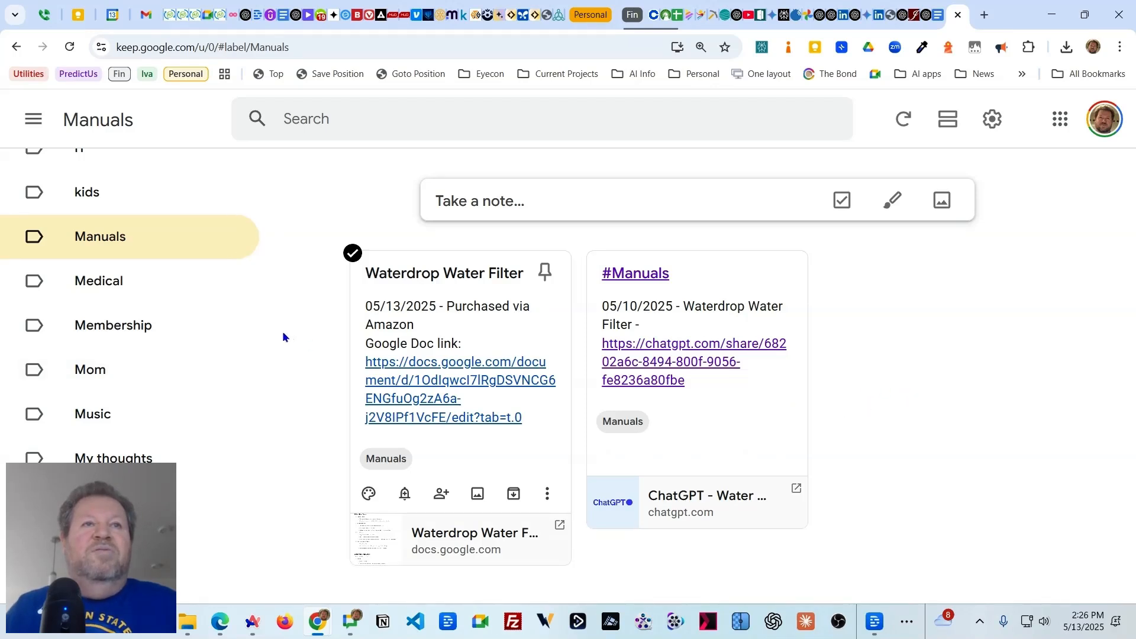
Test the Google Doc link from the note card and the link preview inside the opened note, closing the document each time
{"action": "left_click", "coordinate": [440, 388]}
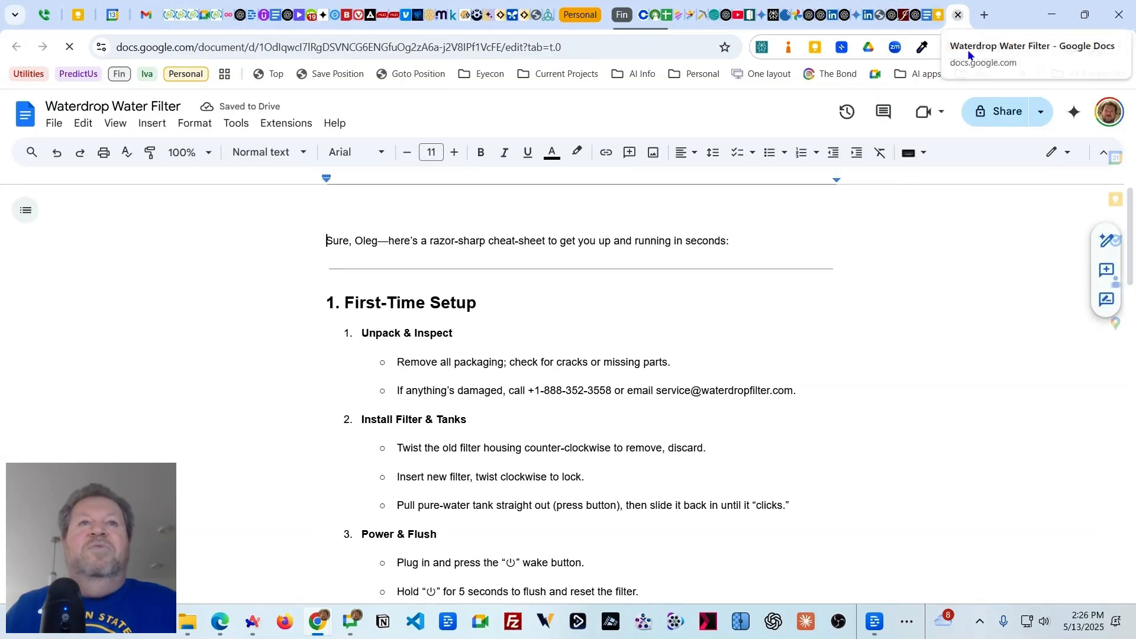
{"action": "left_click", "coordinate": [958, 14]}
{"action": "left_click", "coordinate": [500, 315]}
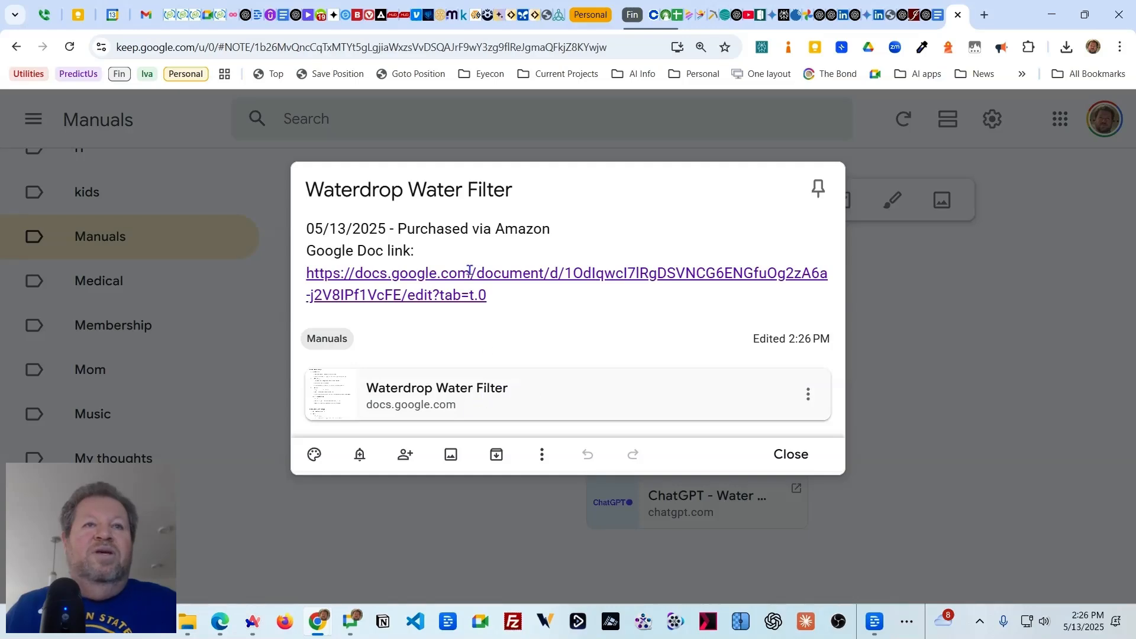
{"action": "left_click", "coordinate": [509, 387]}
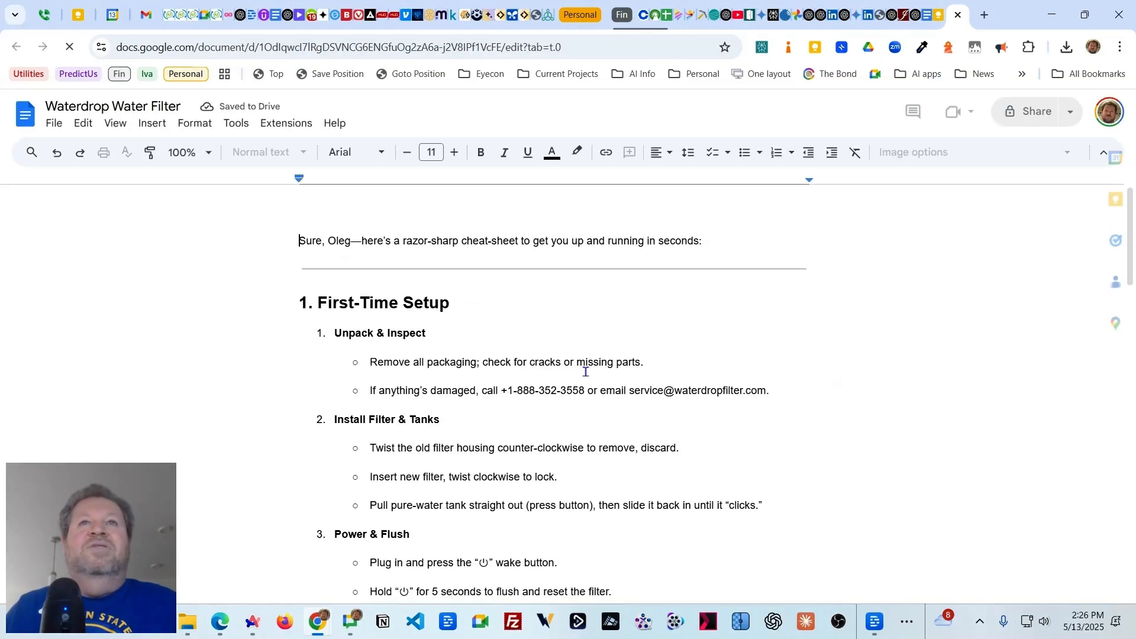
{"action": "left_click", "coordinate": [957, 16]}
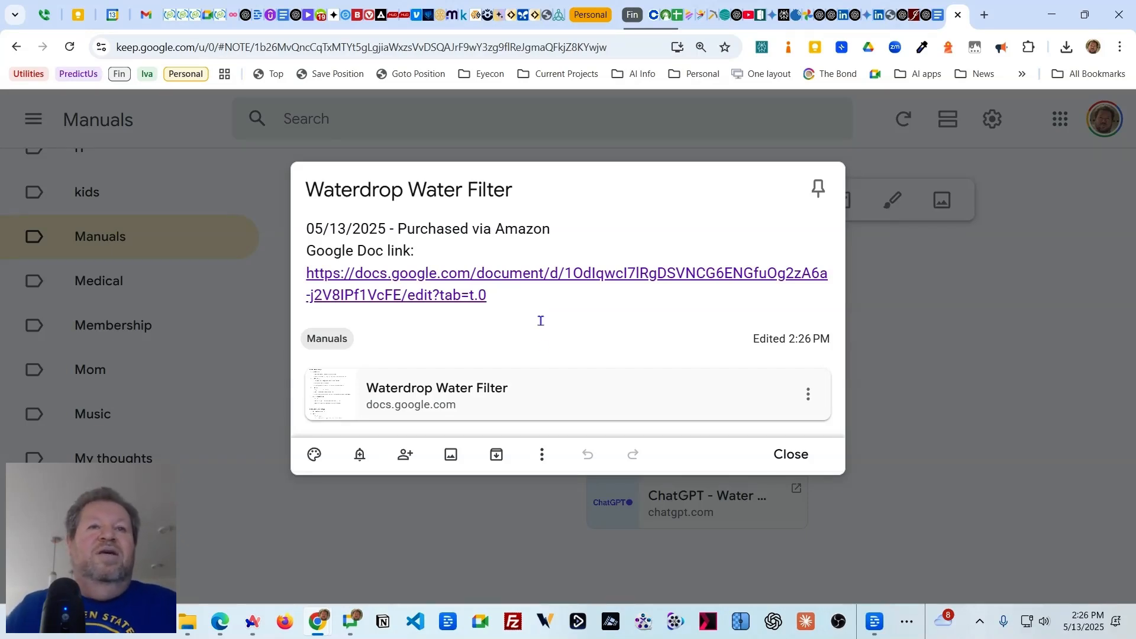
Set the Waterdrop Water Filter note's background colour to light green and close the note
{"action": "mouse_move", "coordinate": [315, 455]}
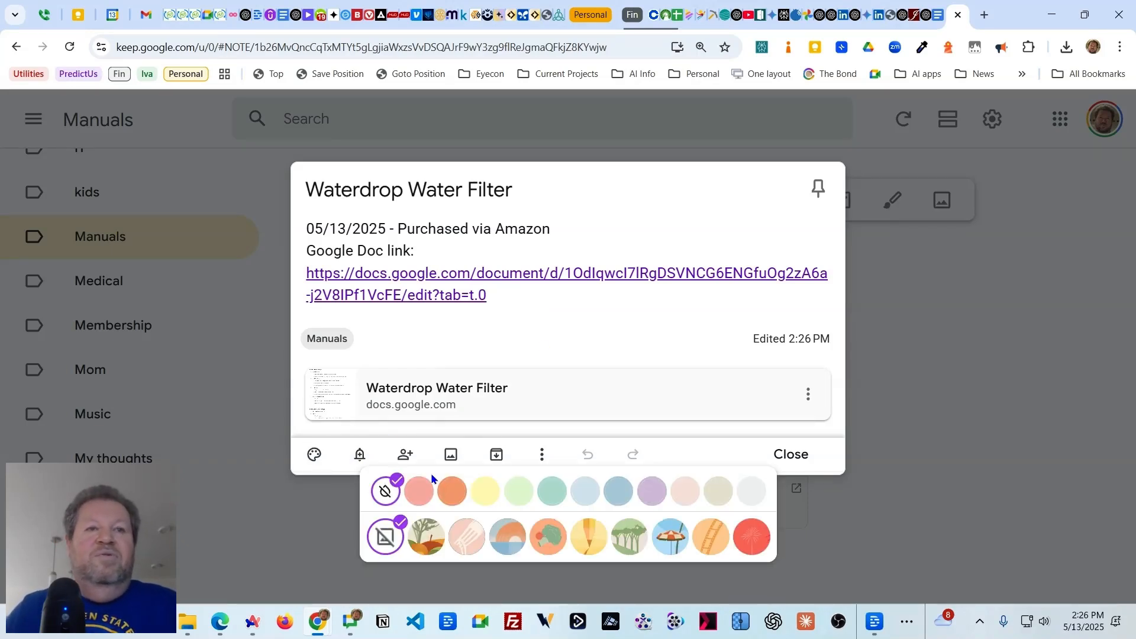
{"action": "left_click", "coordinate": [508, 493]}
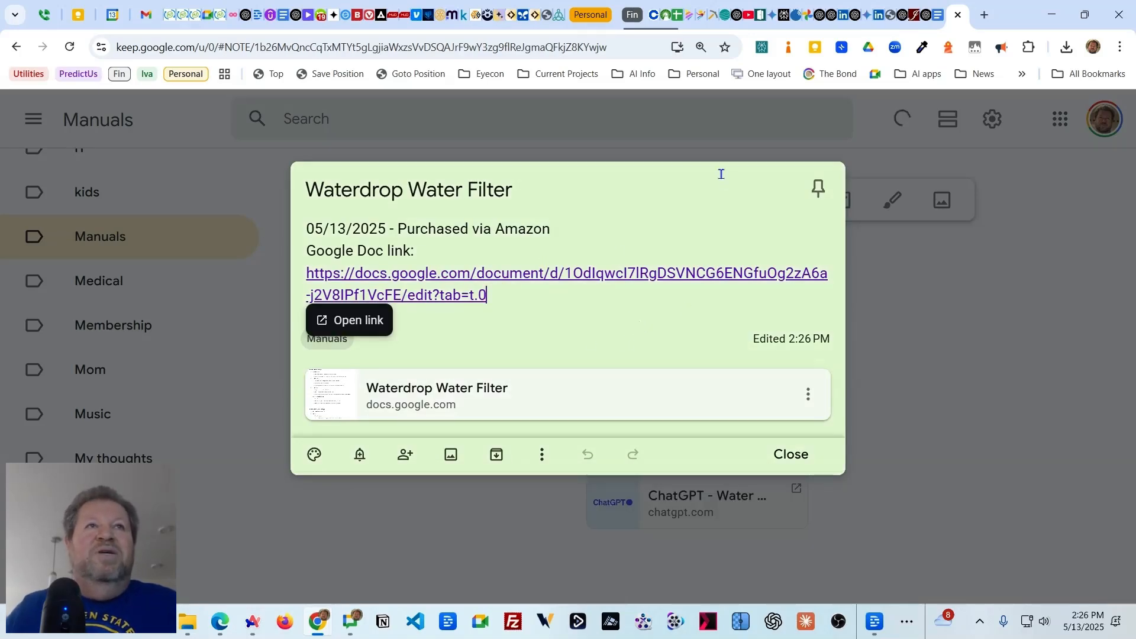
{"action": "left_click", "coordinate": [690, 217]}
{"action": "key", "text": "Escape"}
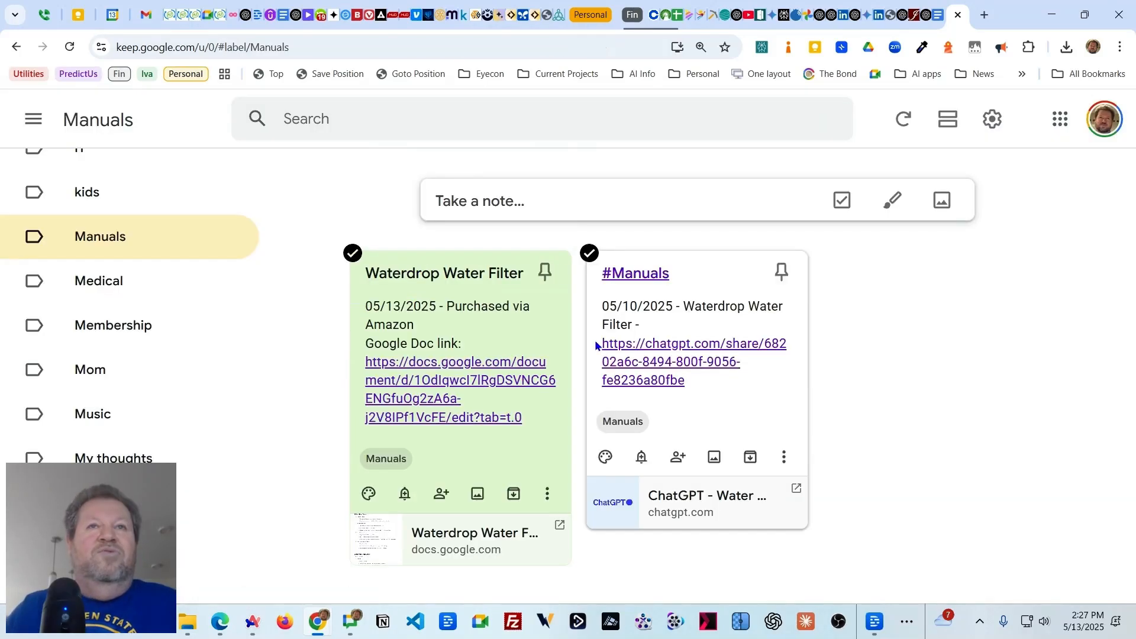